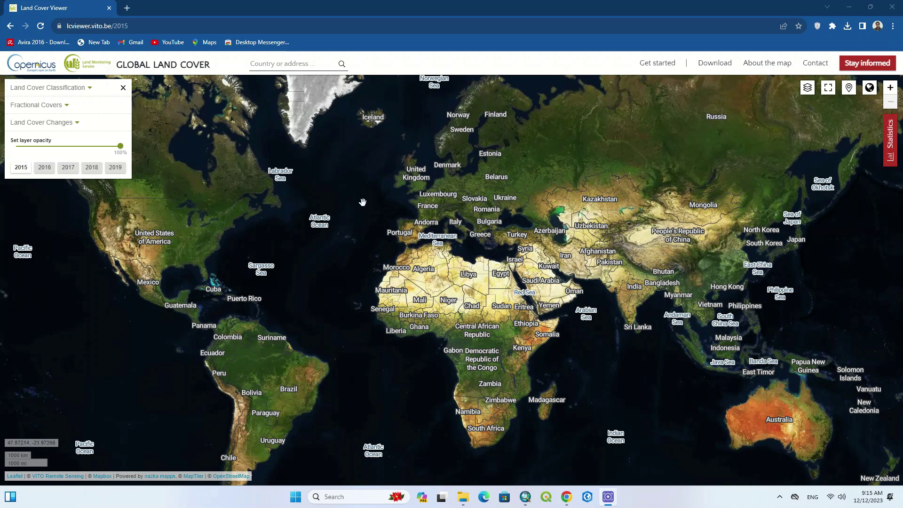
# Search for 'Qatar' and fly the map to the Dubai result.
pyautogui.click(306, 66)
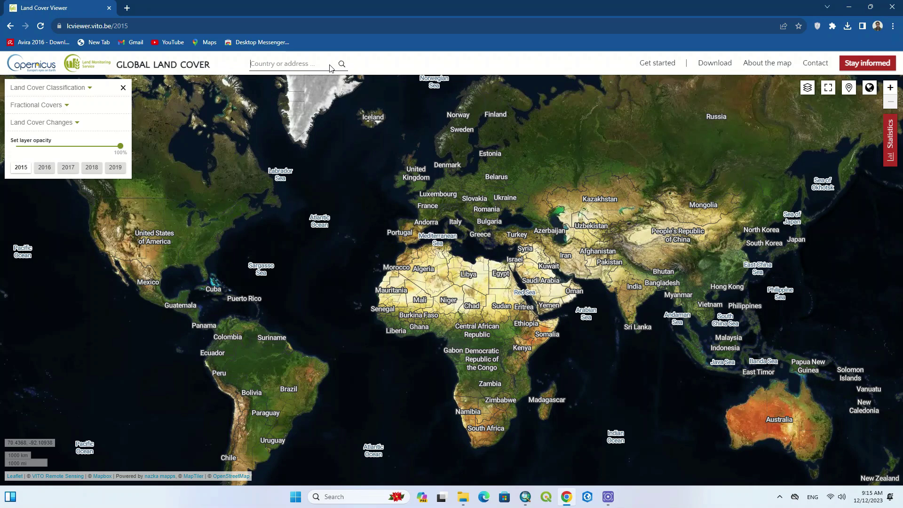
pyautogui.write('Qatar')
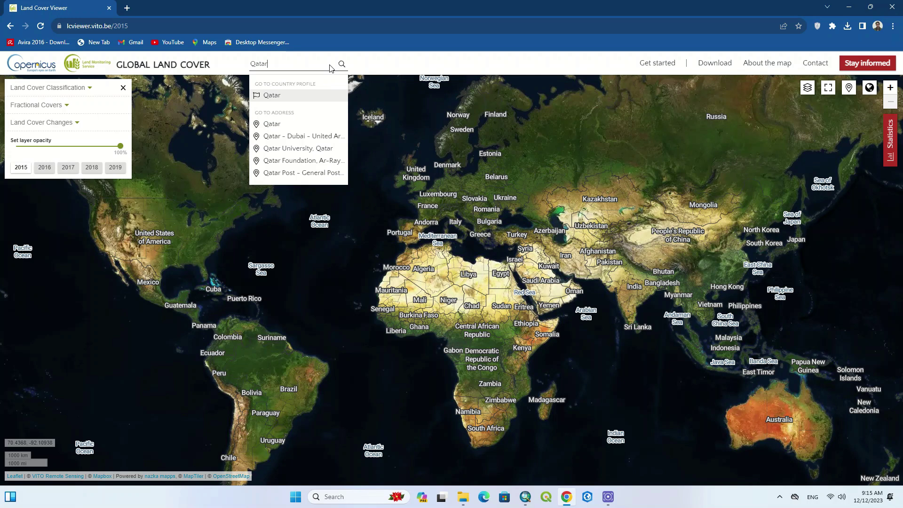
pyautogui.click(334, 139)
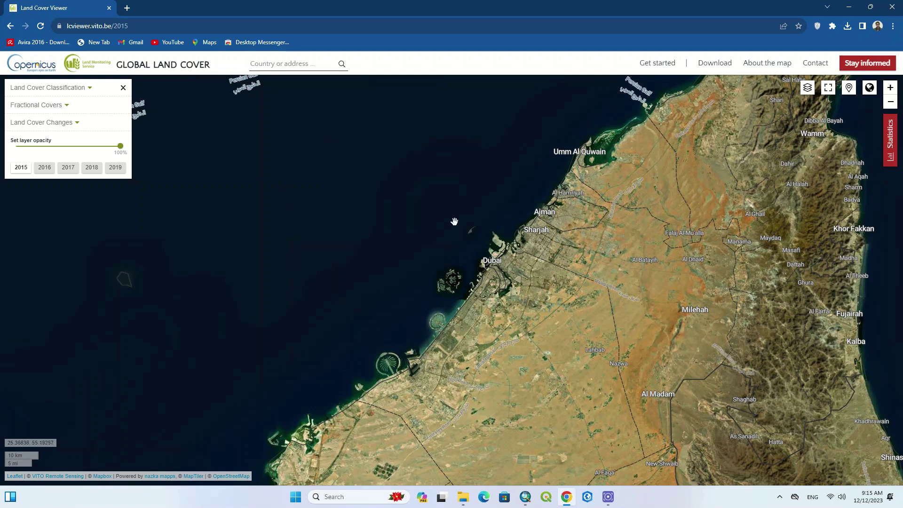
# Search 'Tehran', go to Tehran Province, Iran, and zoom out to the Middle East.
pyautogui.click(303, 61)
pyautogui.write('Tehran')
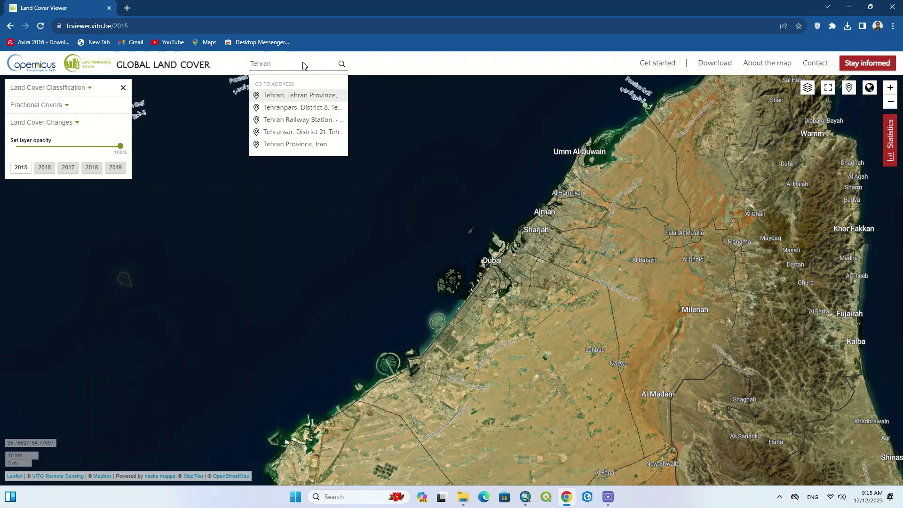
pyautogui.click(301, 146)
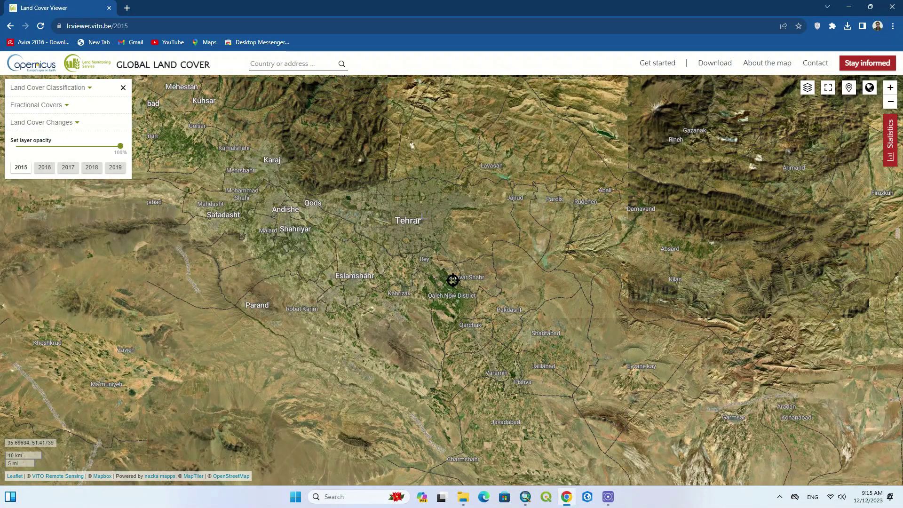
pyautogui.scroll(-2, 441, 242)
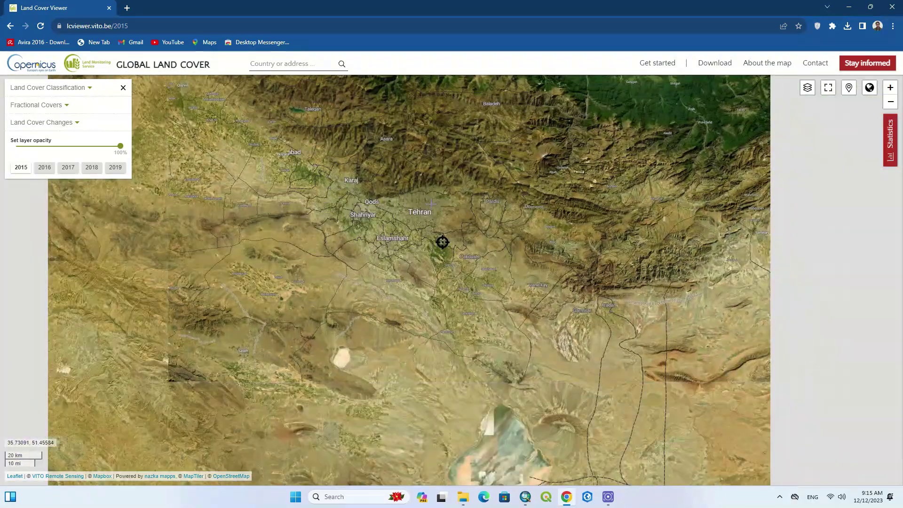
pyautogui.scroll(-2, 437, 227)
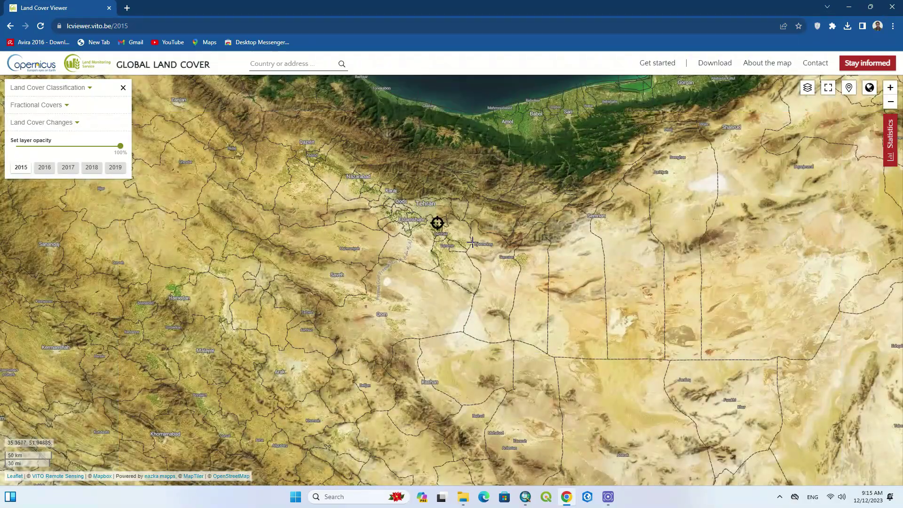
pyautogui.scroll(-2, 455, 234)
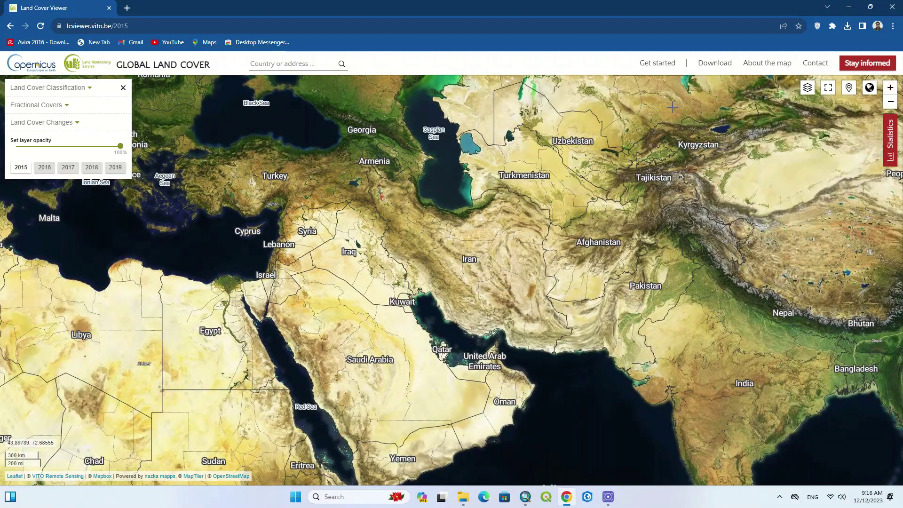
pyautogui.moveTo(807, 91)
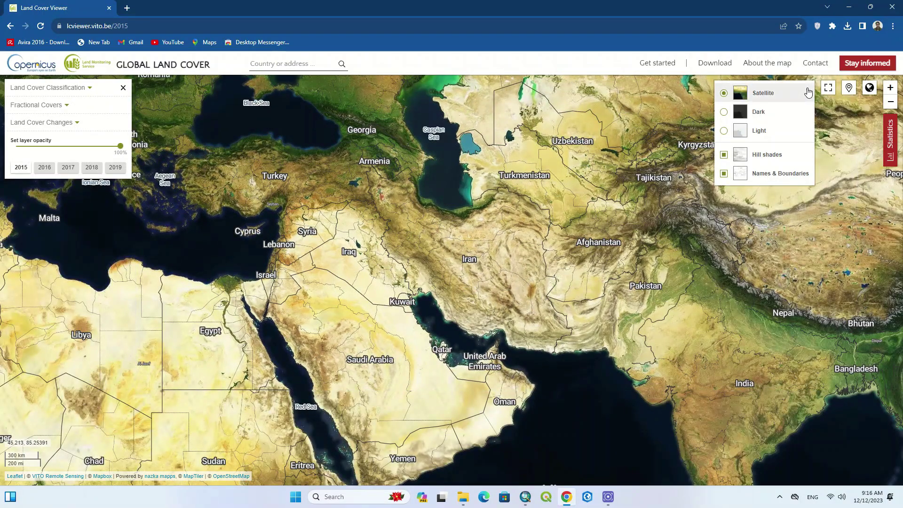
pyautogui.click(773, 117)
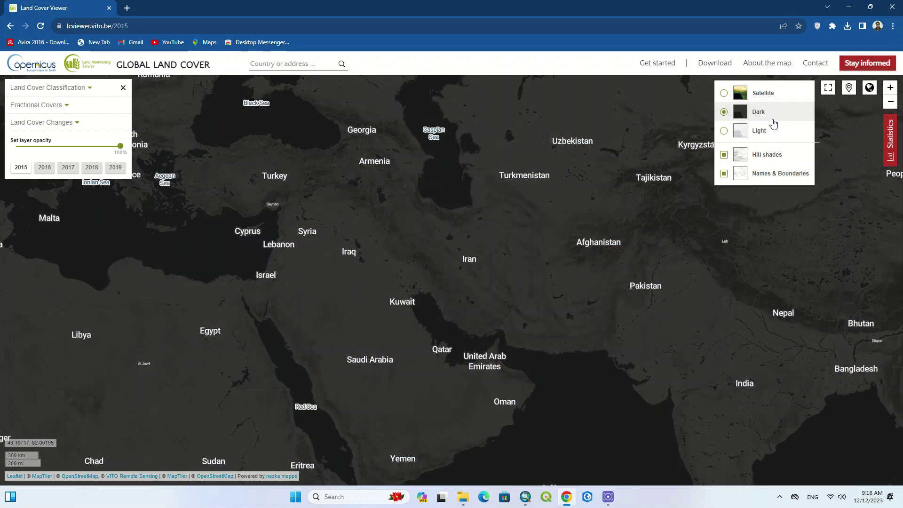
pyautogui.click(772, 132)
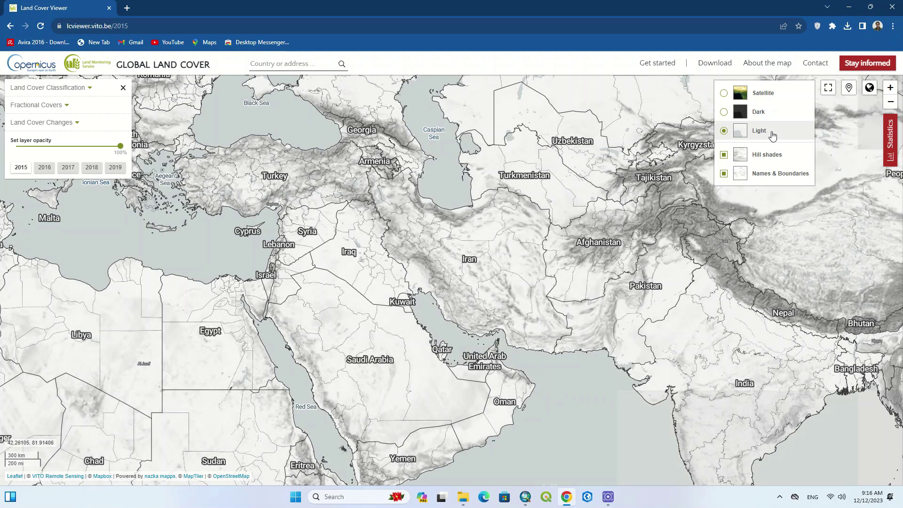
pyautogui.click(790, 159)
pyautogui.click(791, 159)
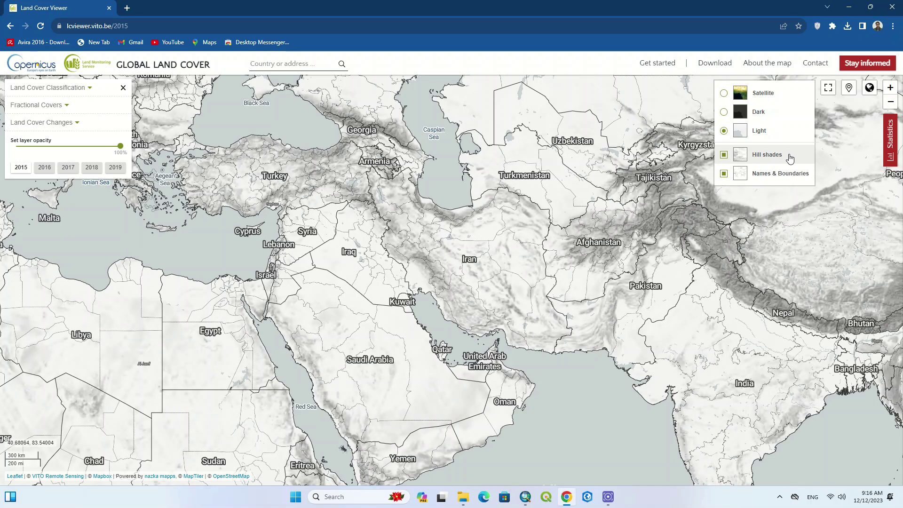
pyautogui.click(790, 158)
pyautogui.click(790, 159)
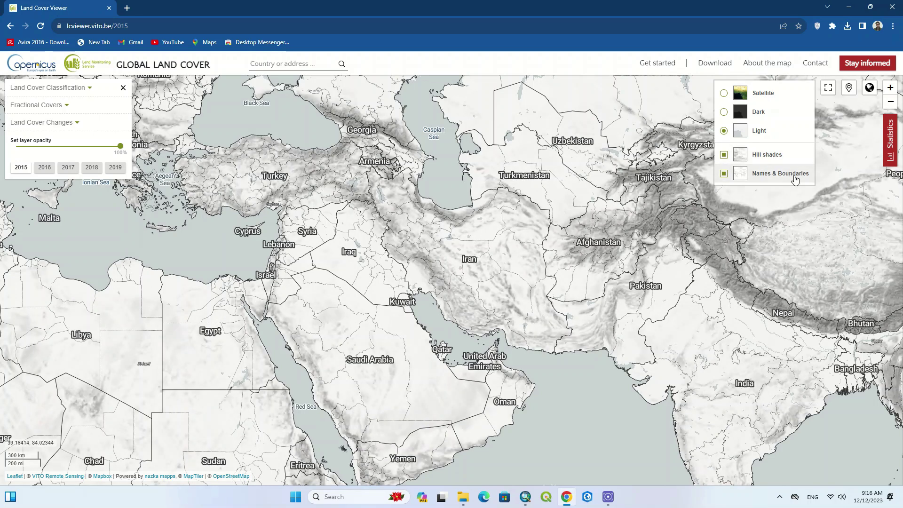
pyautogui.click(795, 179)
pyautogui.click(795, 180)
pyautogui.click(794, 178)
pyautogui.click(794, 178)
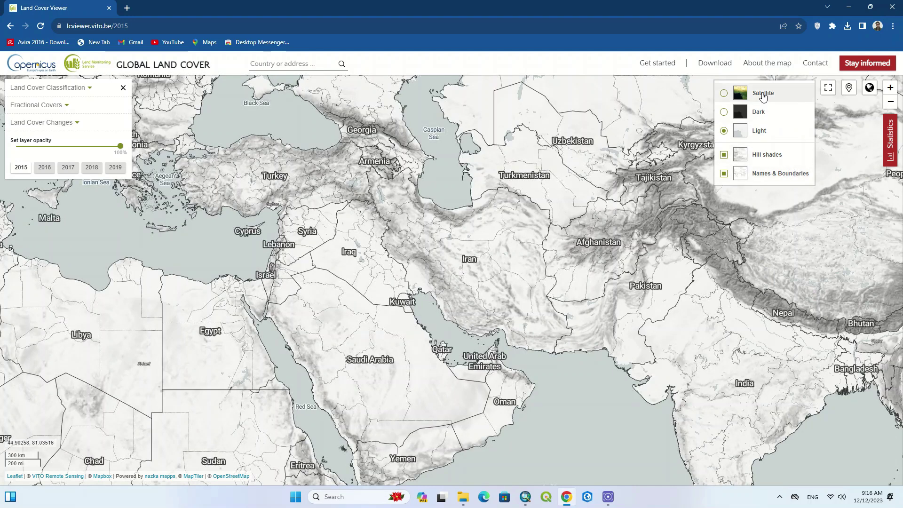
pyautogui.click(763, 94)
pyautogui.click(759, 156)
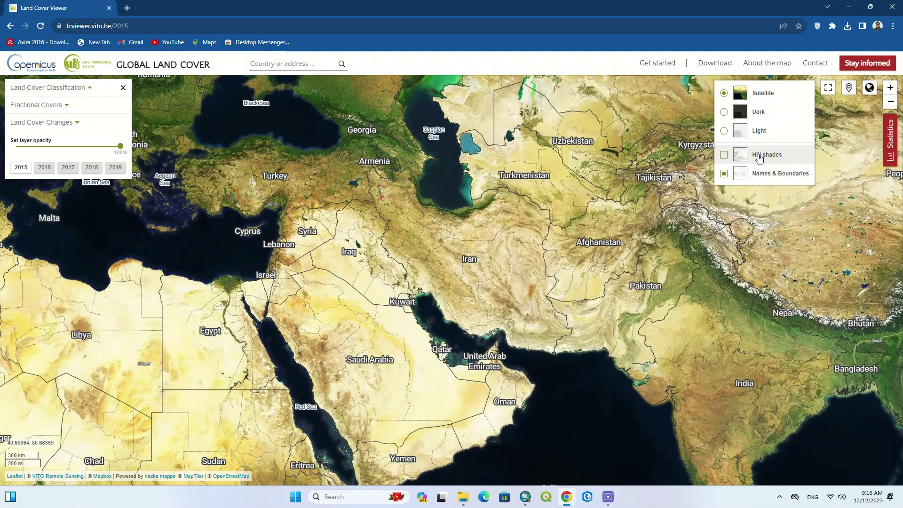
pyautogui.click(759, 157)
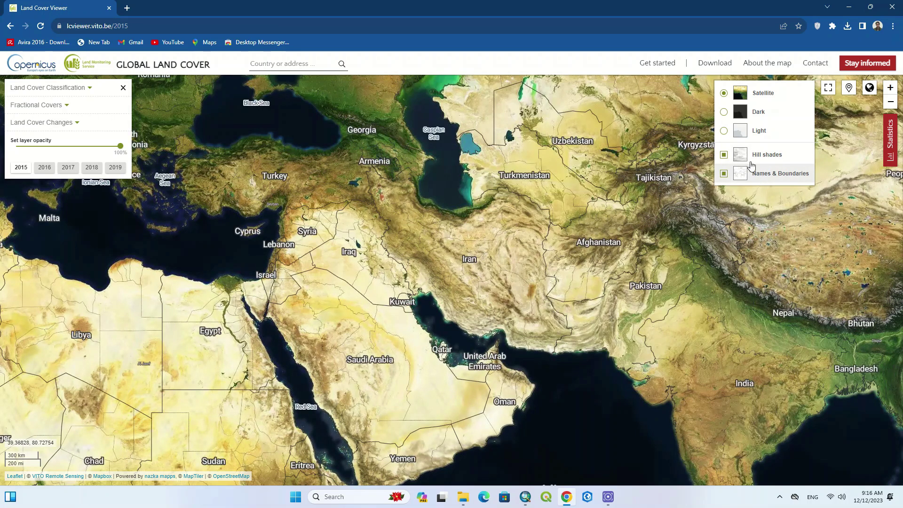
pyautogui.click(827, 90)
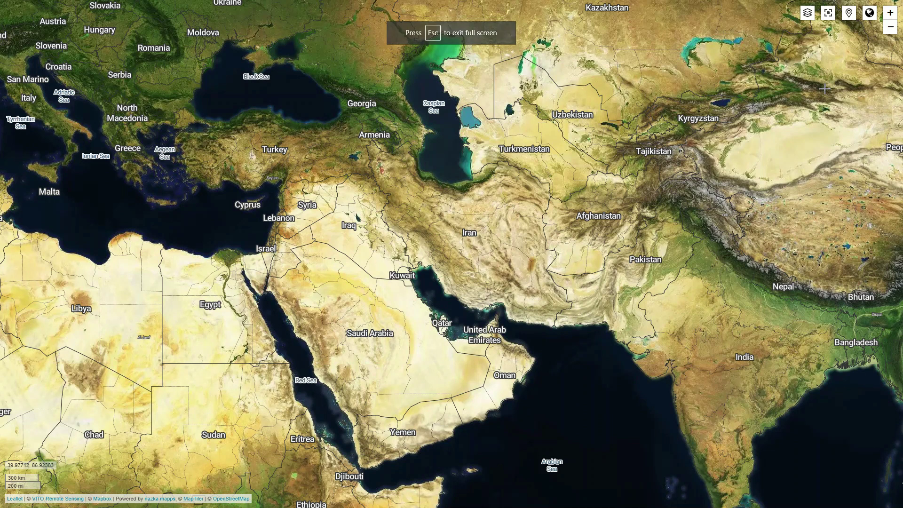
pyautogui.press('Escape')
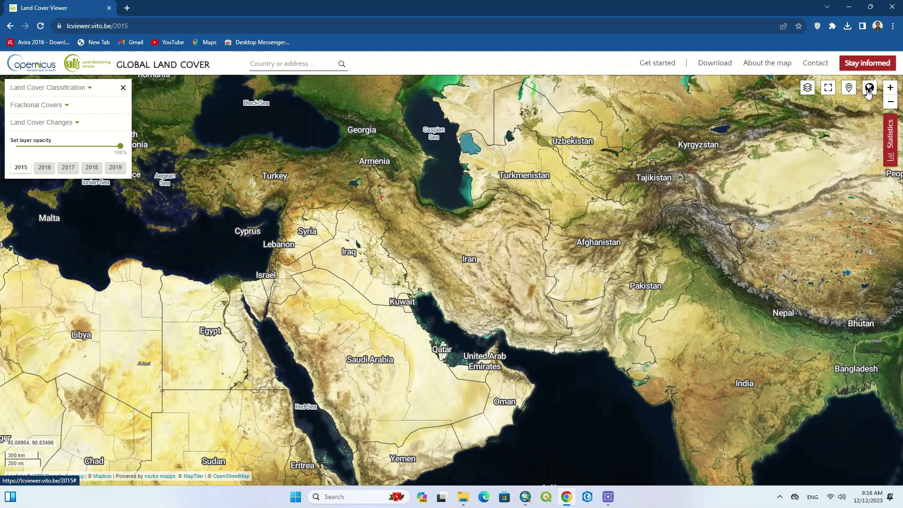
pyautogui.click(868, 89)
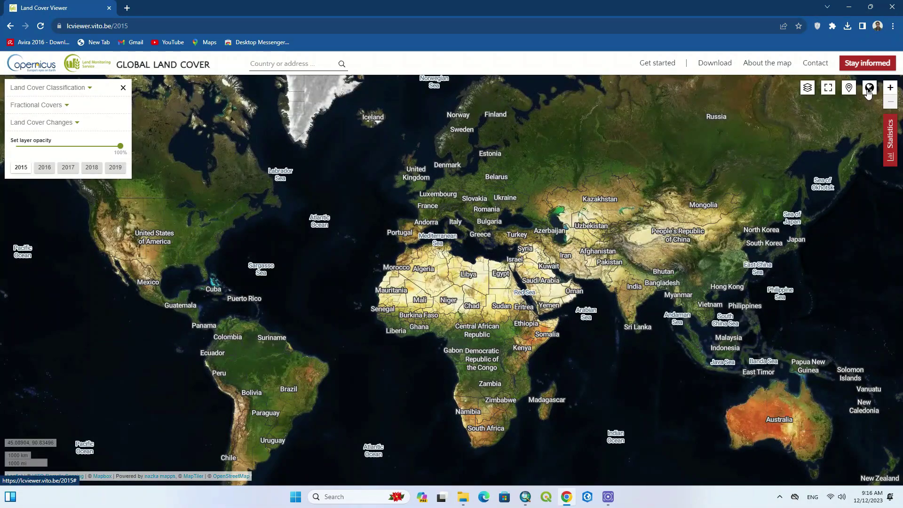
pyautogui.scroll(1, 570, 249)
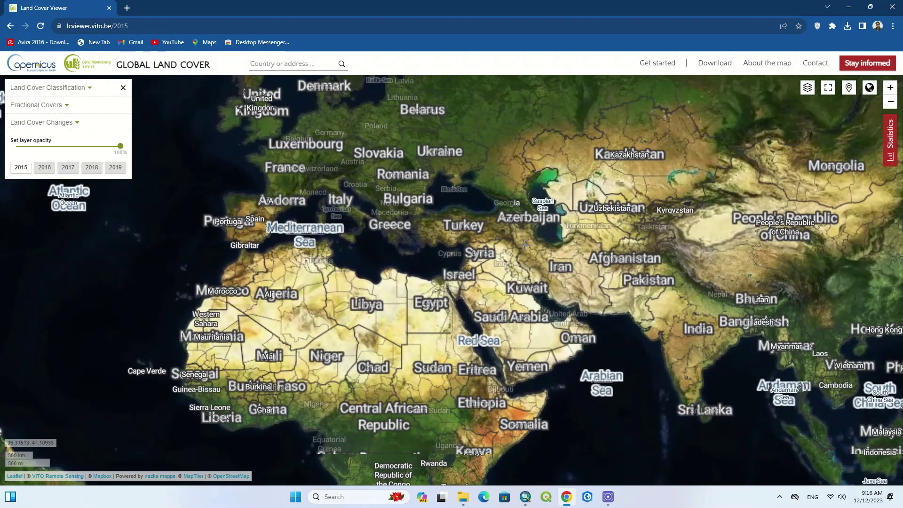
pyautogui.scroll(1, 524, 244)
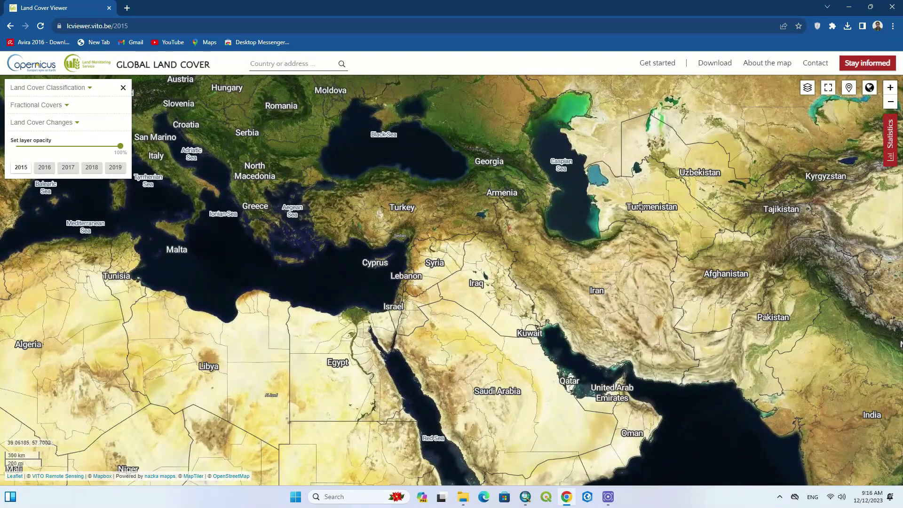
pyautogui.click(890, 88)
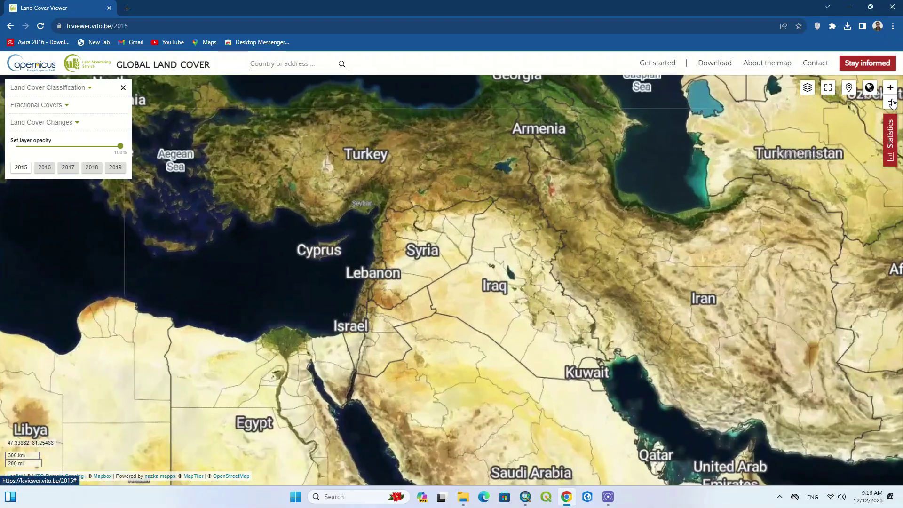
pyautogui.click(890, 102)
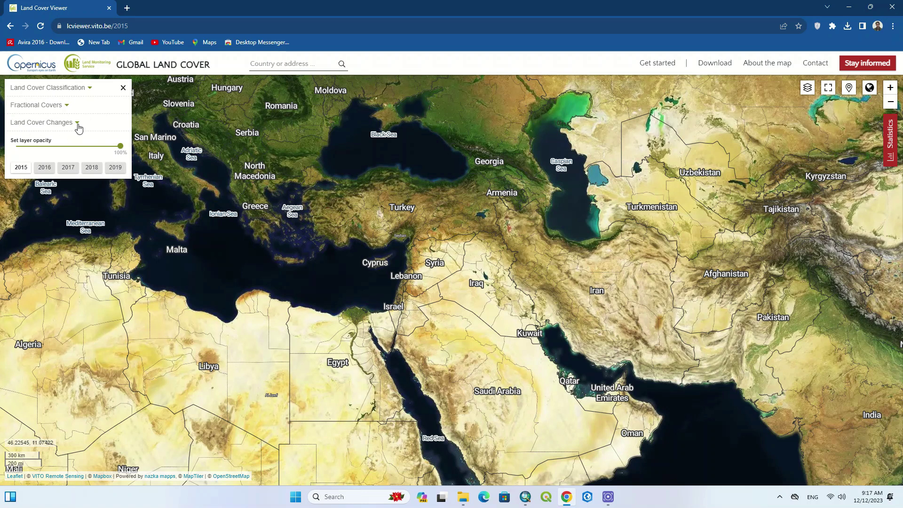
# Try the open/closed forest split, settle on All forest types, then hide the classification overlay.
pyautogui.click(88, 91)
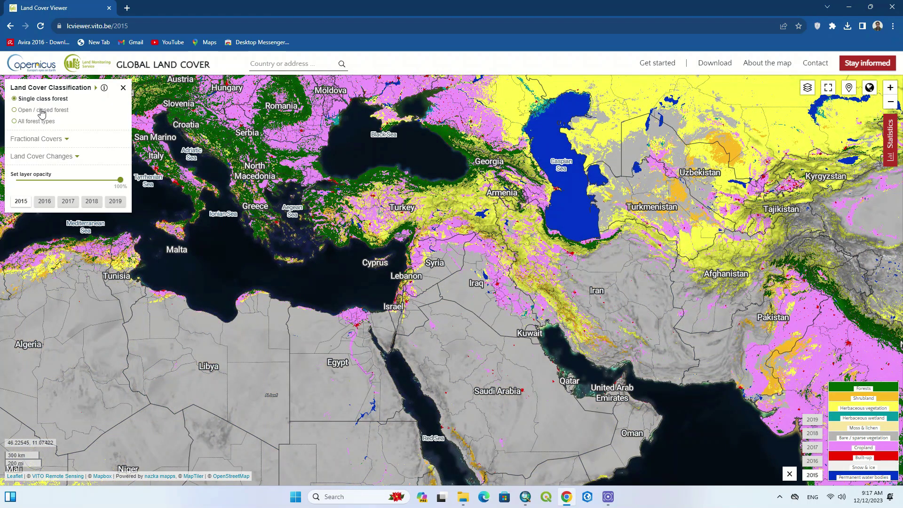
pyautogui.click(41, 112)
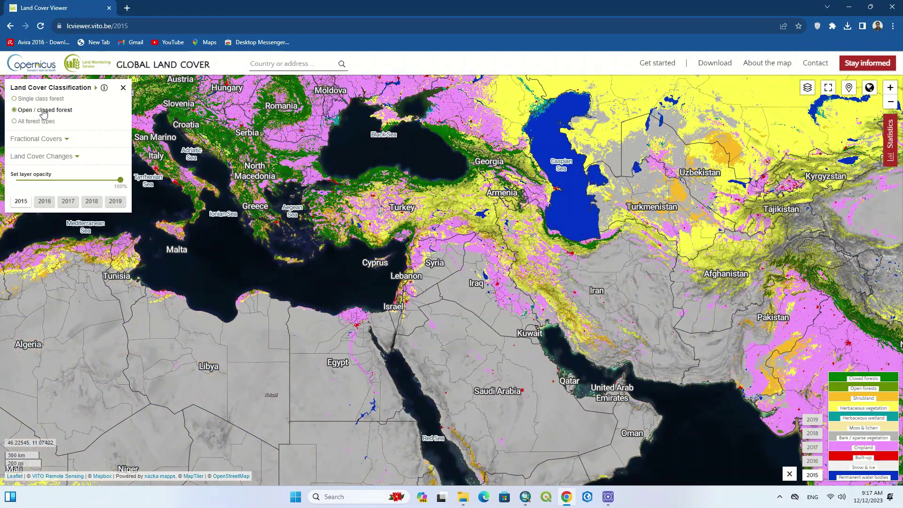
pyautogui.click(43, 123)
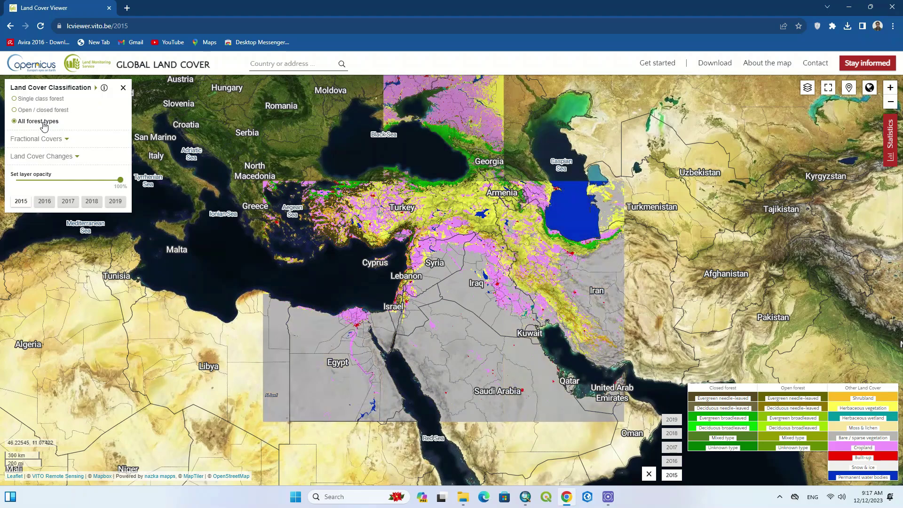
pyautogui.click(40, 100)
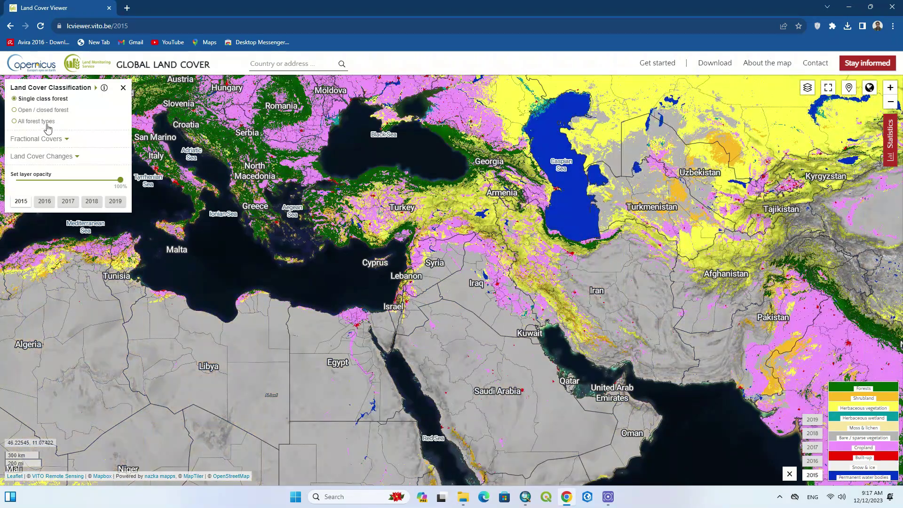
pyautogui.click(48, 123)
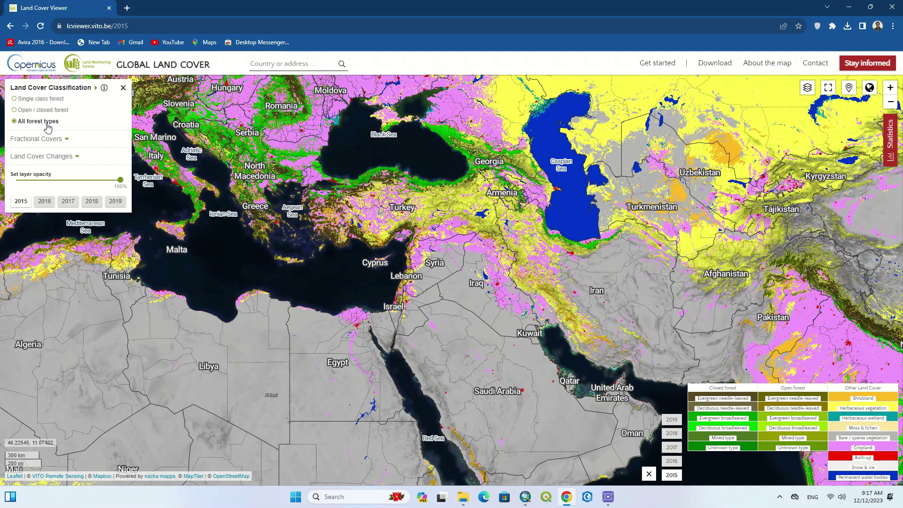
pyautogui.click(97, 89)
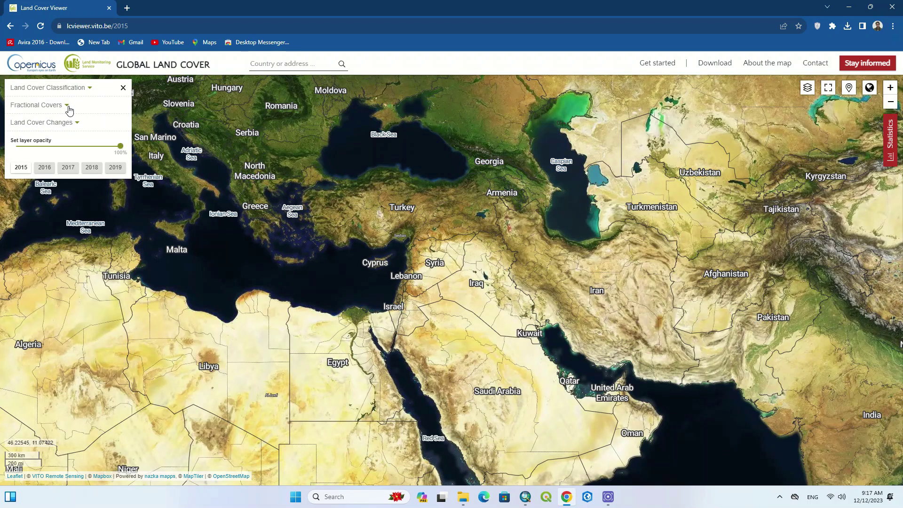
# Step through Forests, Shrubland, Herbaceous vegetation, Moss & Lichen and Built-up fractional covers.
pyautogui.click(67, 105)
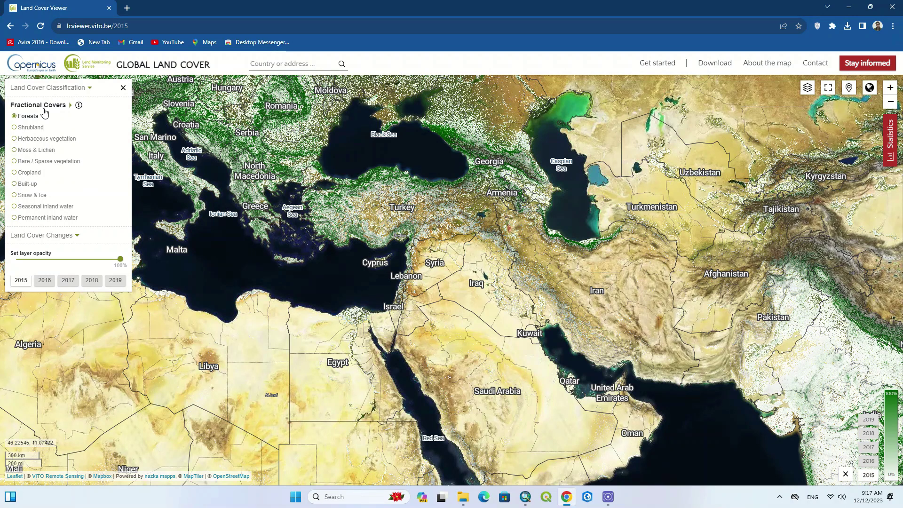
pyautogui.scroll(3, 425, 151)
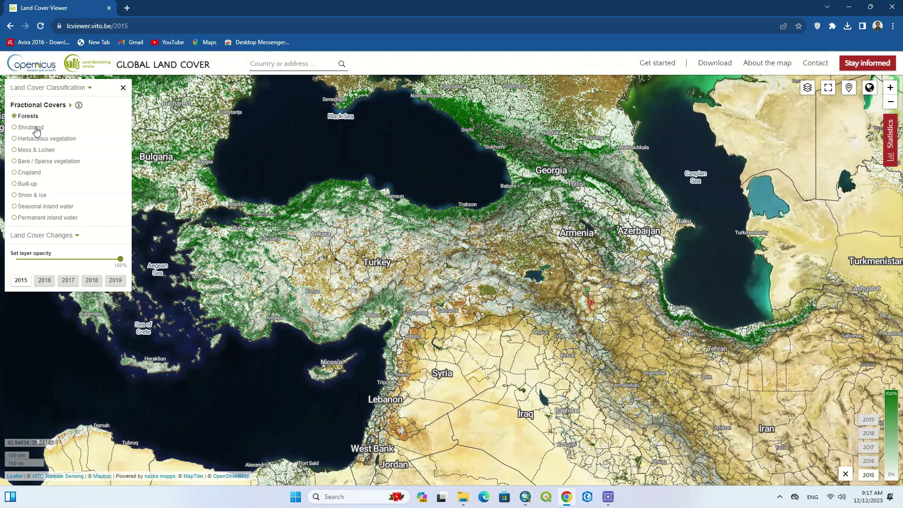
pyautogui.click(36, 128)
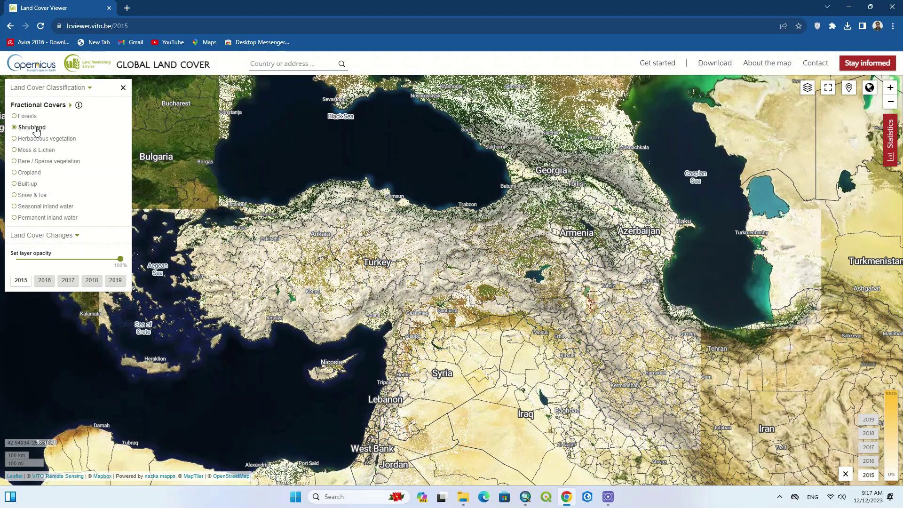
pyautogui.click(43, 141)
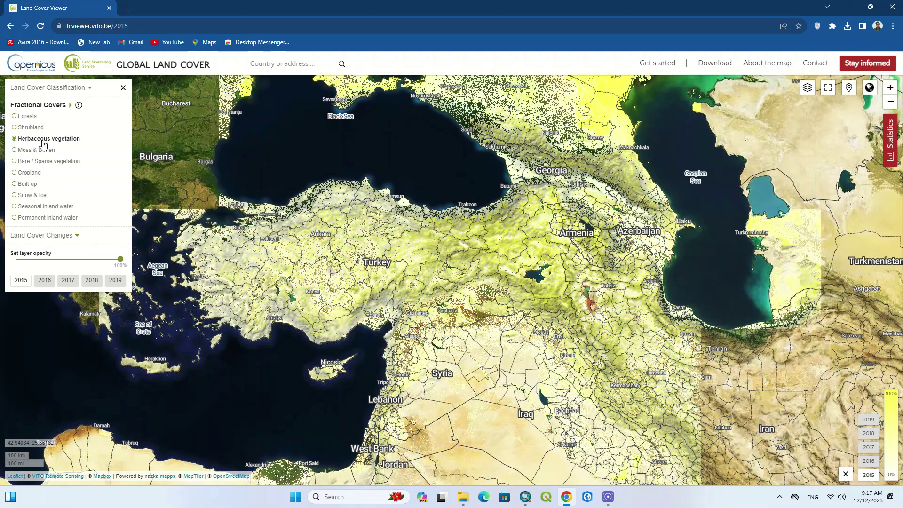
pyautogui.click(39, 150)
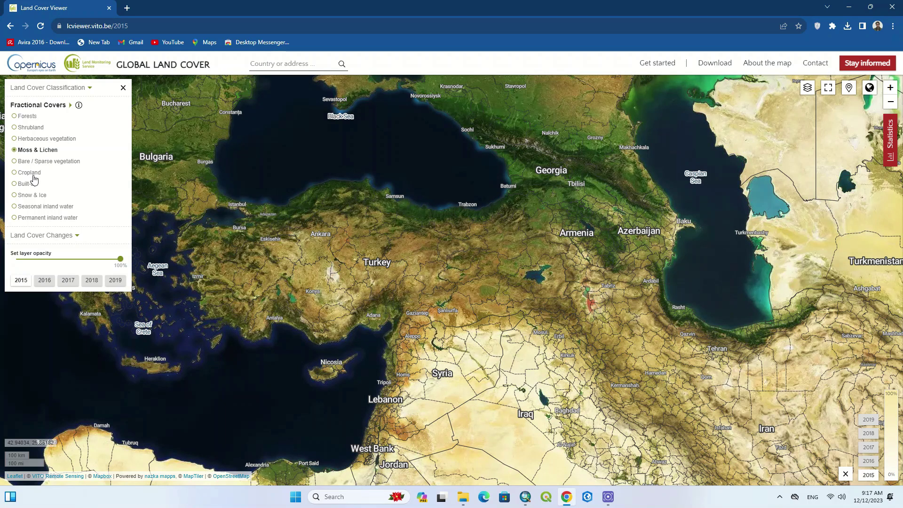
pyautogui.click(35, 185)
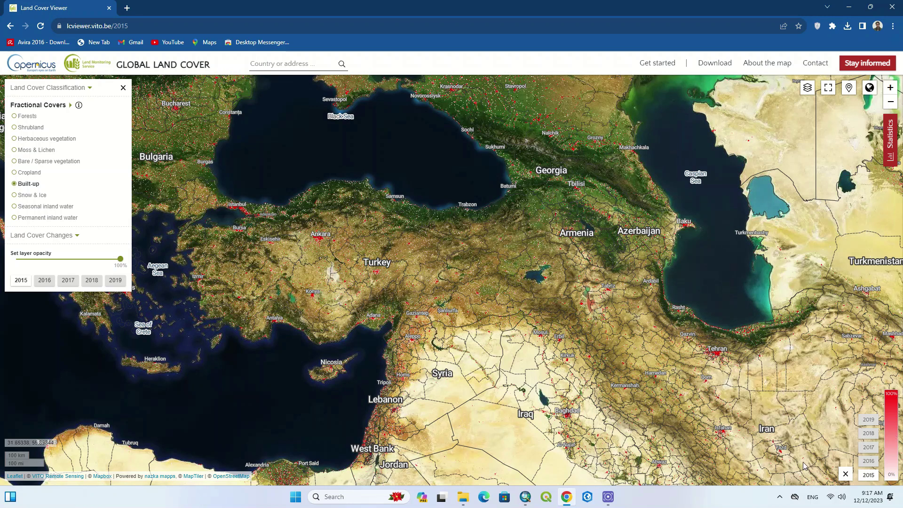
# View the Built-up cover for 2019, 2018 and 2017, ending on 2015.
pyautogui.click(869, 420)
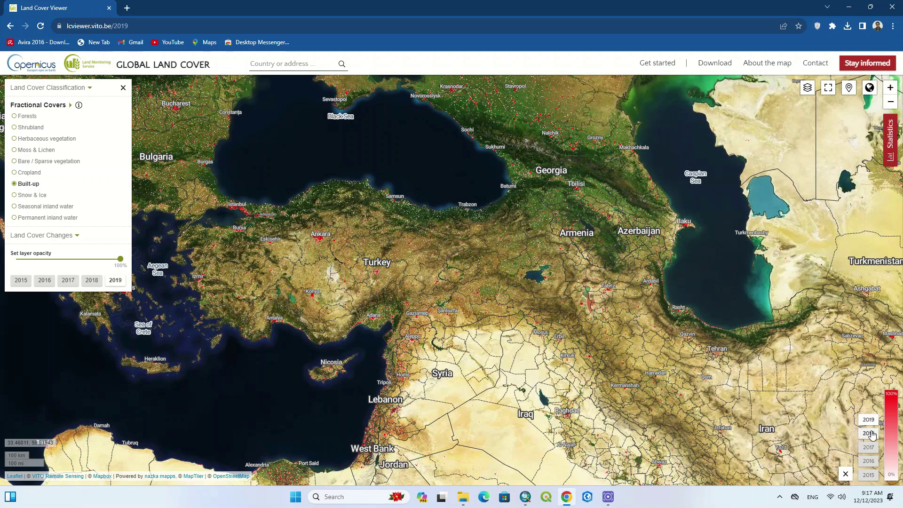
pyautogui.click(869, 434)
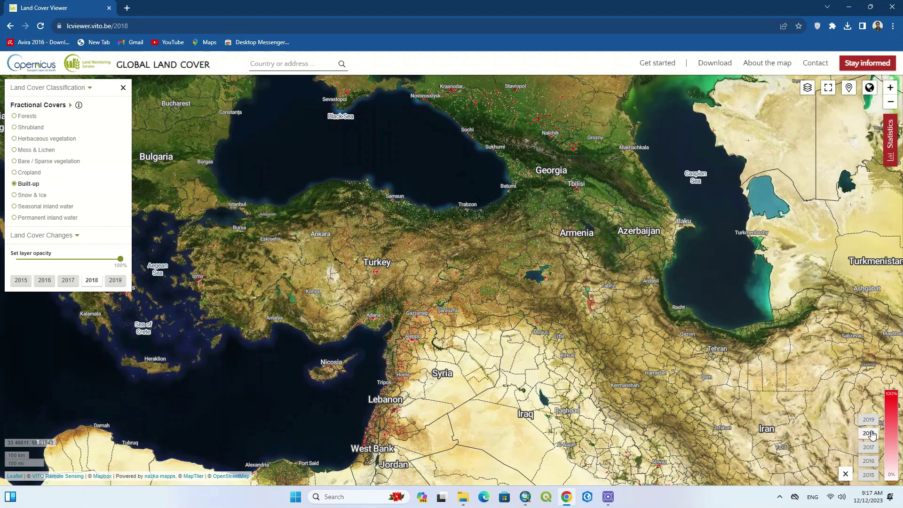
pyautogui.click(872, 450)
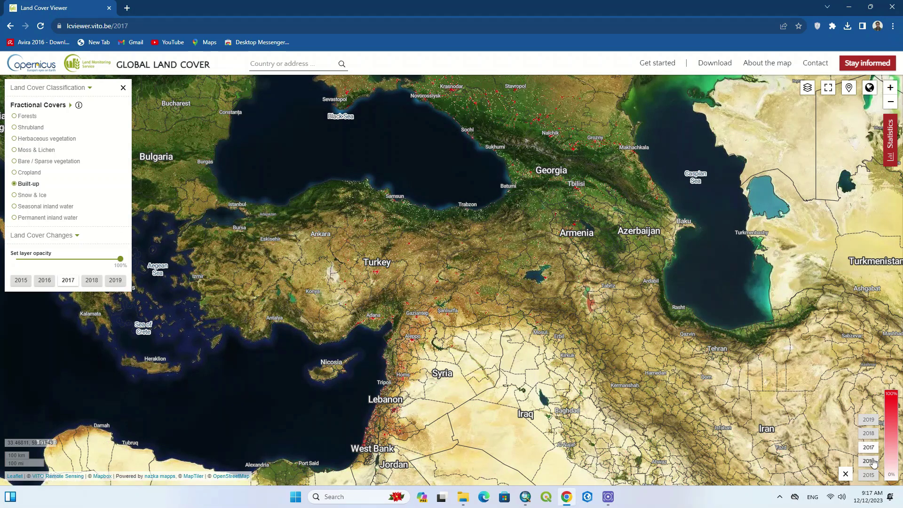
pyautogui.click(869, 475)
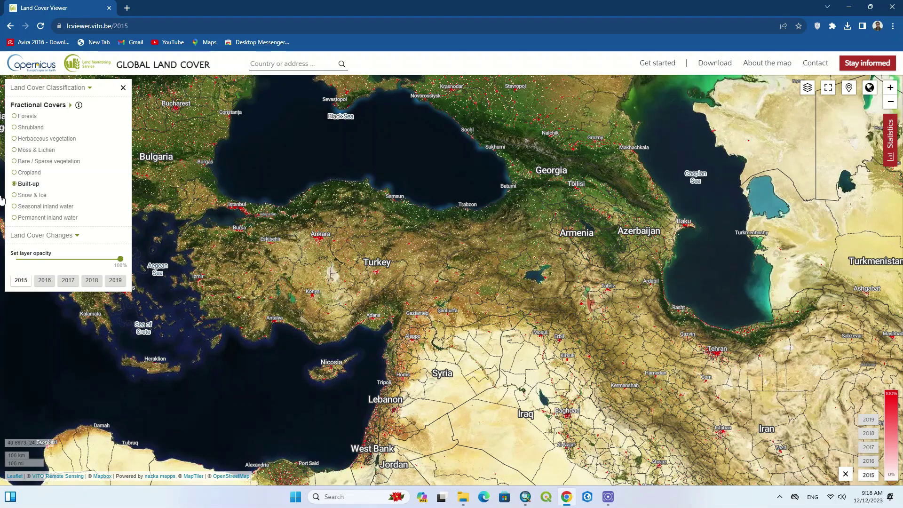
# Switch to the Land Cover Changes layer showing 2016 annual change occurrences.
pyautogui.click(90, 88)
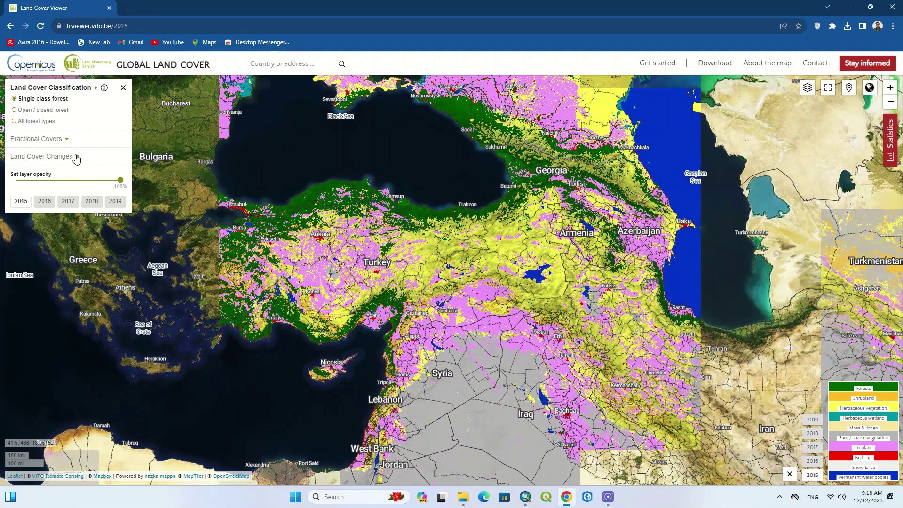
pyautogui.click(80, 159)
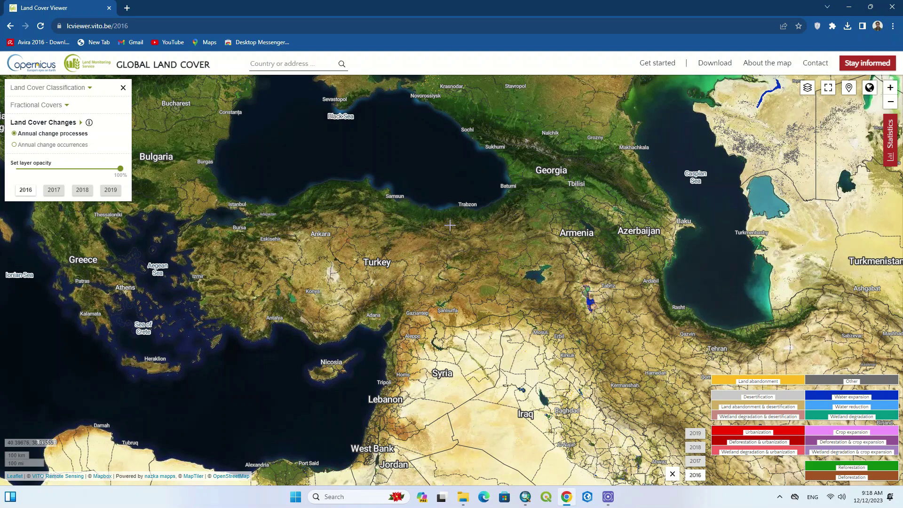
pyautogui.click(44, 147)
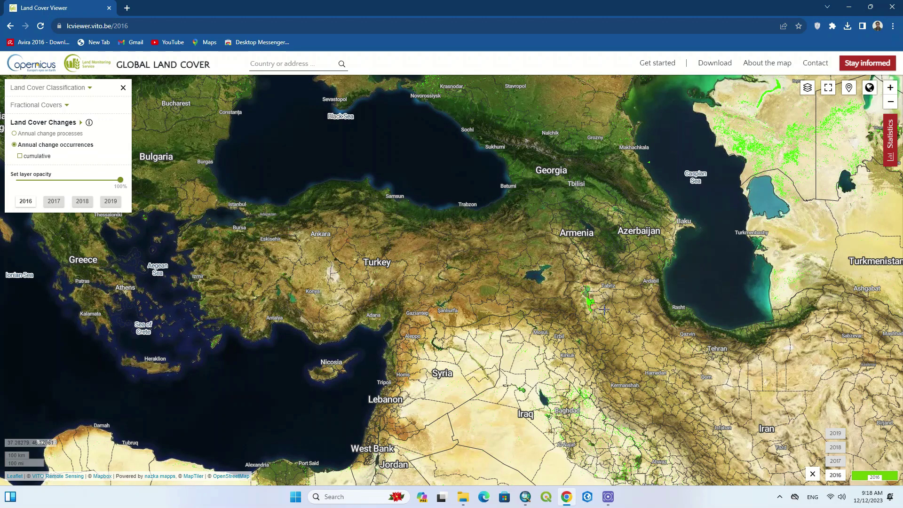
# Zoom onto Lake Urmia and view change occurrences for 2017, 2018 and 2019.
pyautogui.scroll(5, 604, 309)
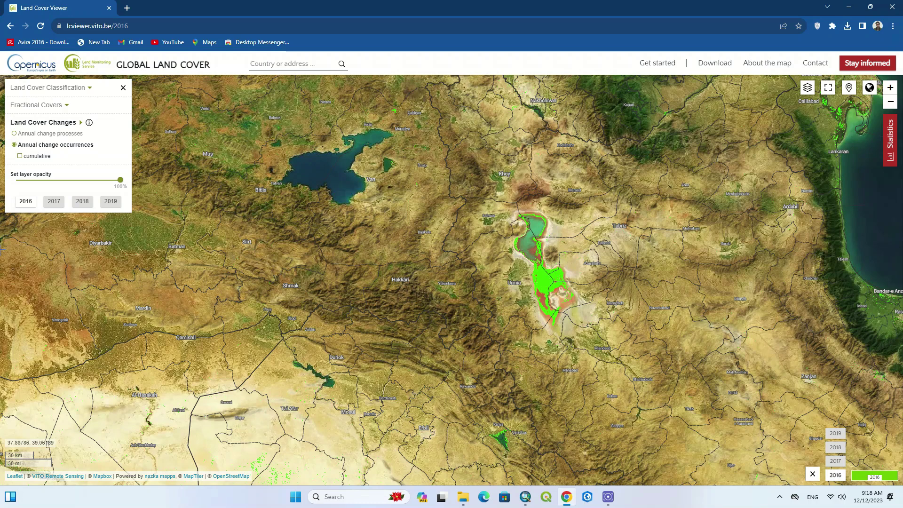
pyautogui.click(54, 202)
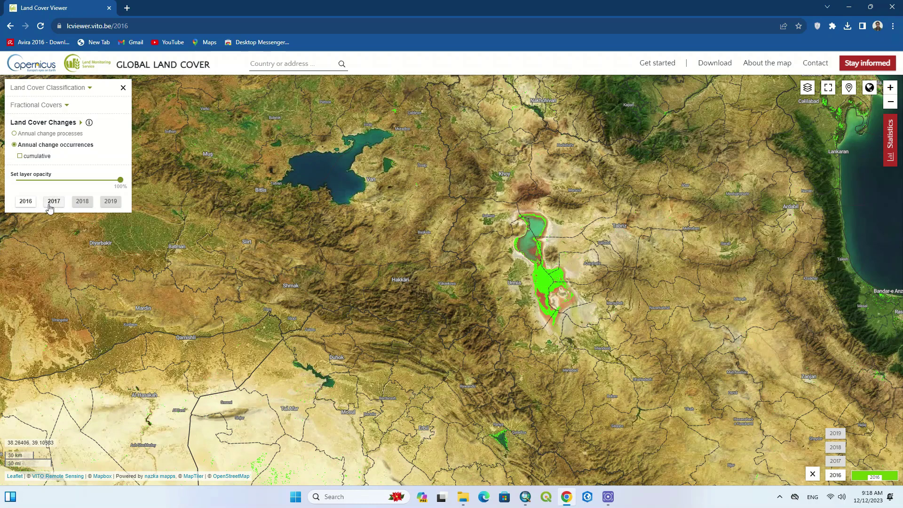
pyautogui.click(81, 202)
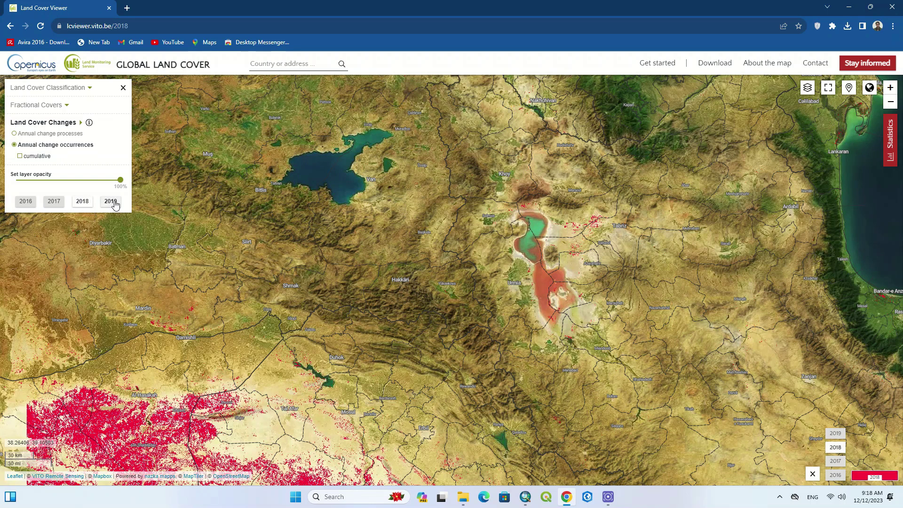
pyautogui.click(114, 203)
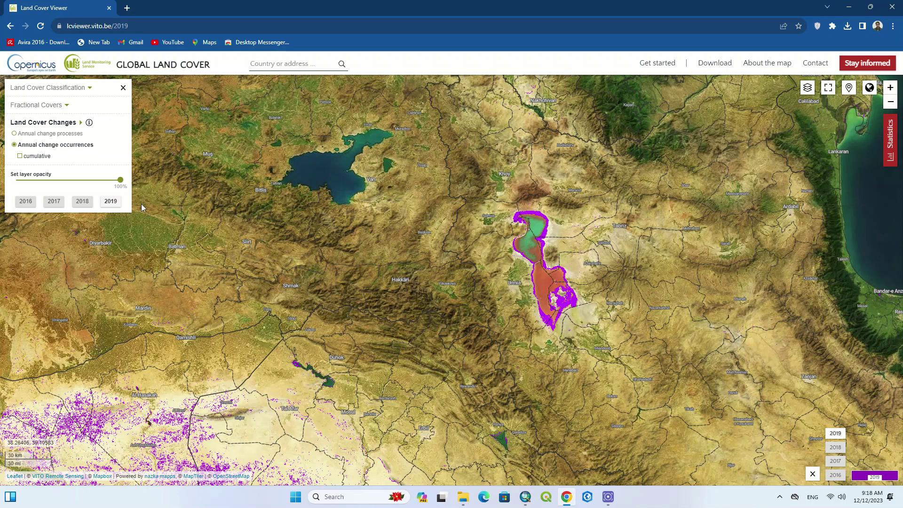
# Zoom out one step, recheck 2017, 2018 and 2019, then return to 2016.
pyautogui.scroll(-1, 428, 210)
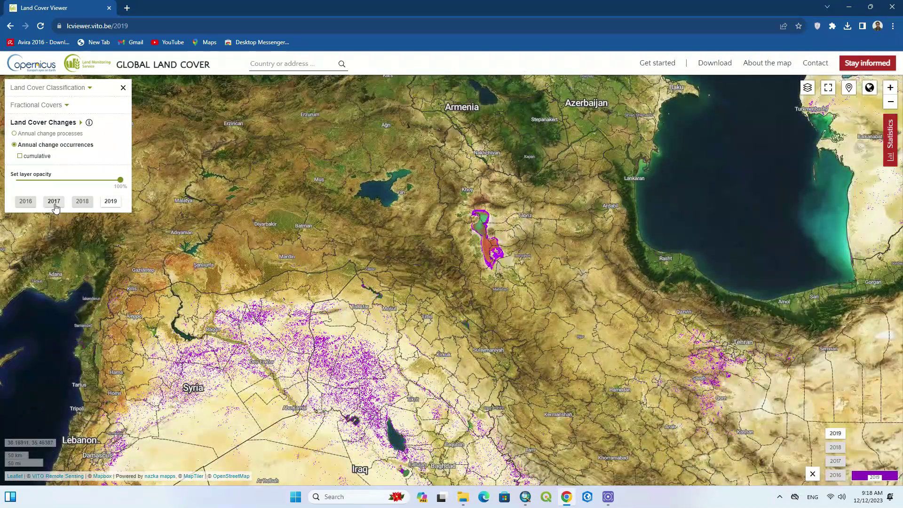
pyautogui.click(54, 205)
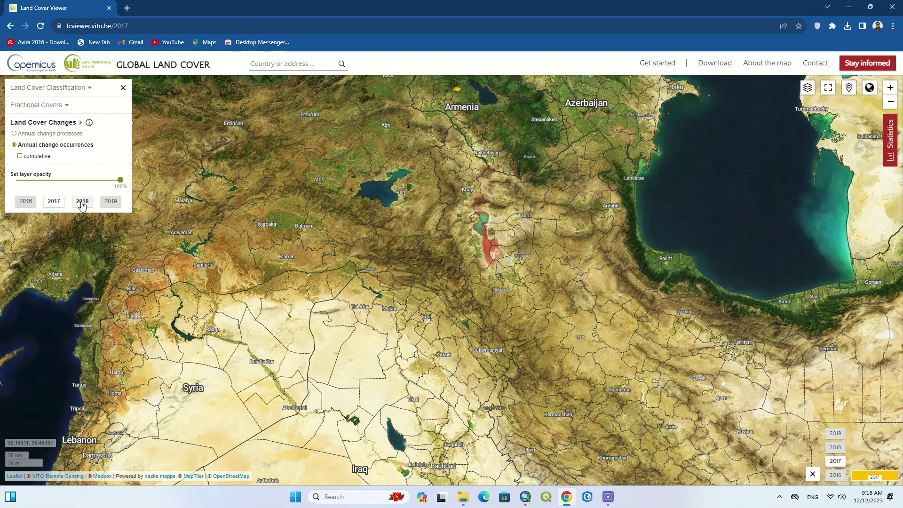
pyautogui.click(82, 202)
pyautogui.click(111, 202)
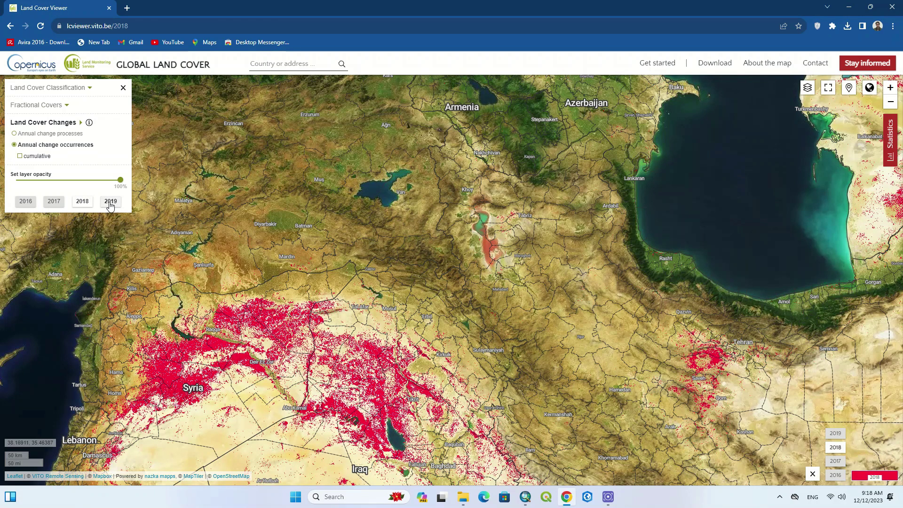
pyautogui.click(25, 203)
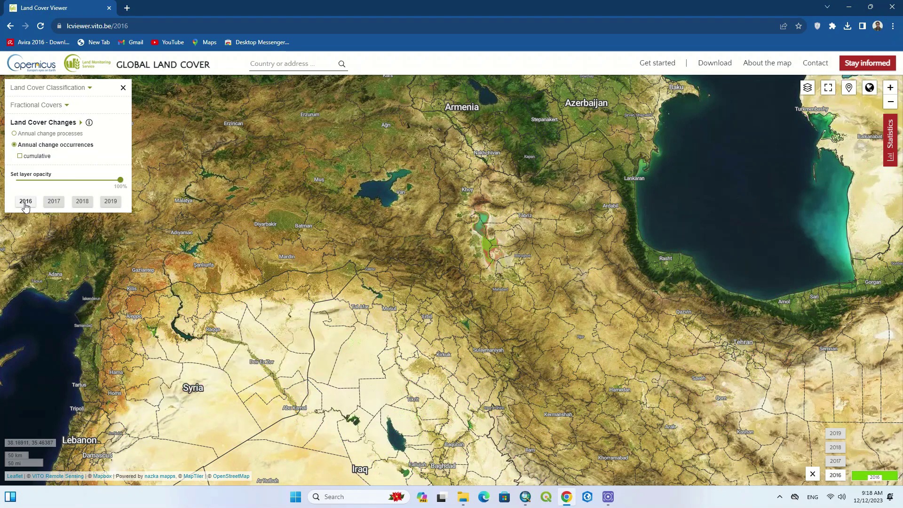
# View annual change processes for 2017, 2018 and 2019, then switch back to annual change occurrences.
pyautogui.click(33, 135)
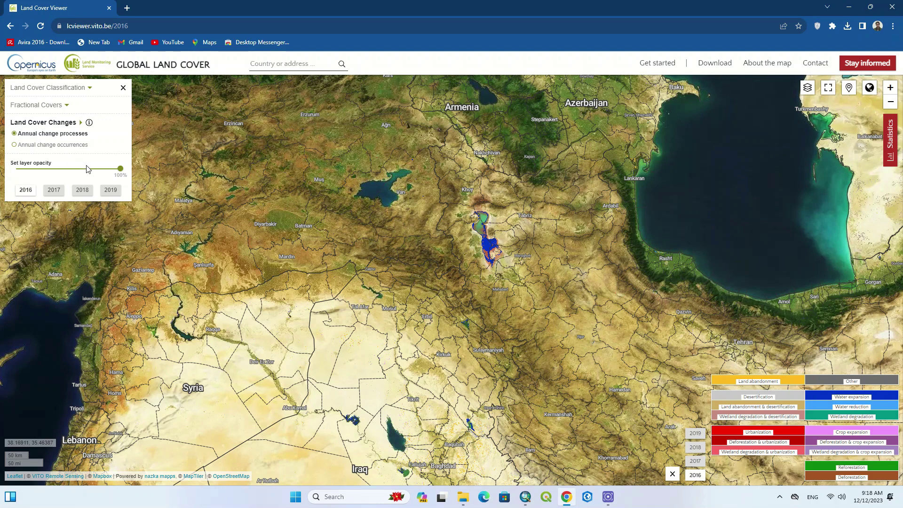
pyautogui.click(53, 192)
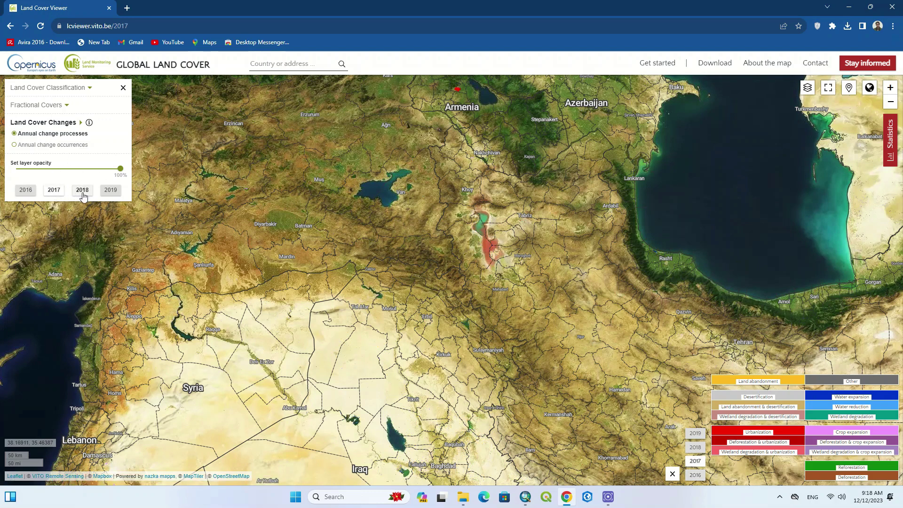
pyautogui.click(82, 193)
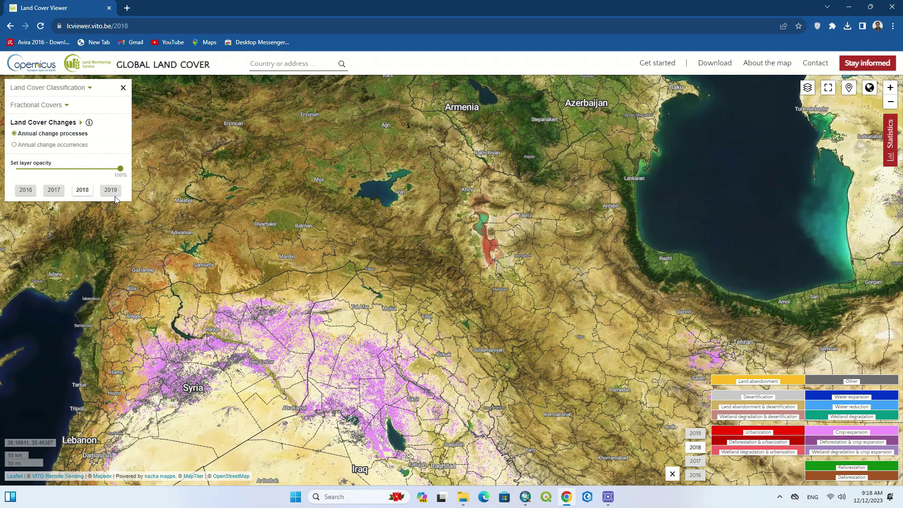
pyautogui.click(114, 194)
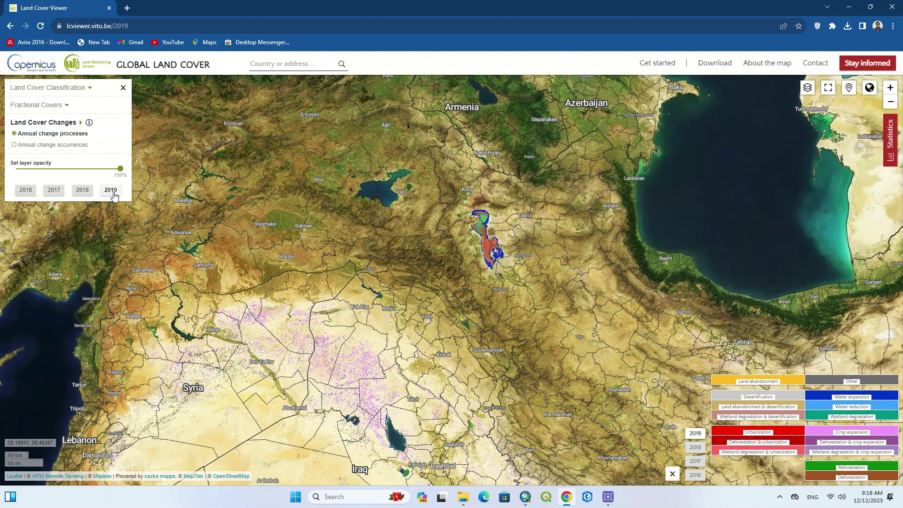
pyautogui.click(40, 145)
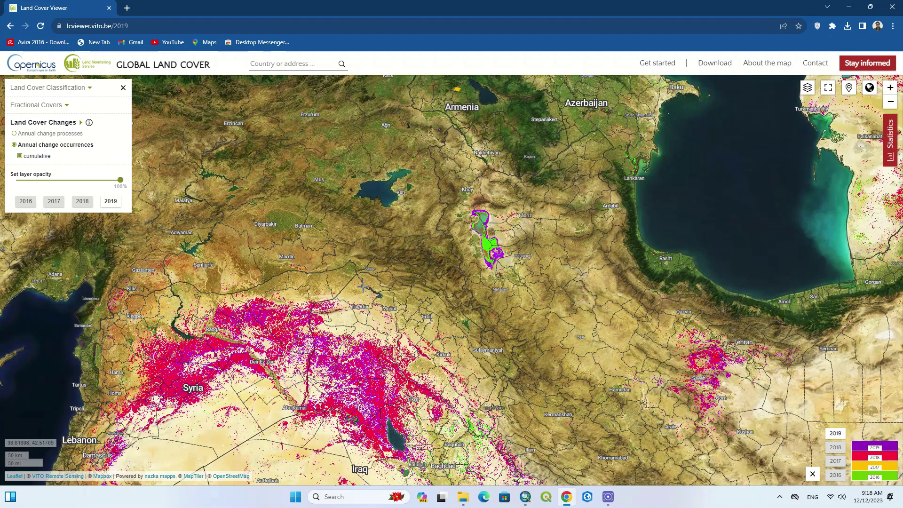
# Zoom the map out and hide the Land Cover Changes overlay.
pyautogui.scroll(-2, 363, 287)
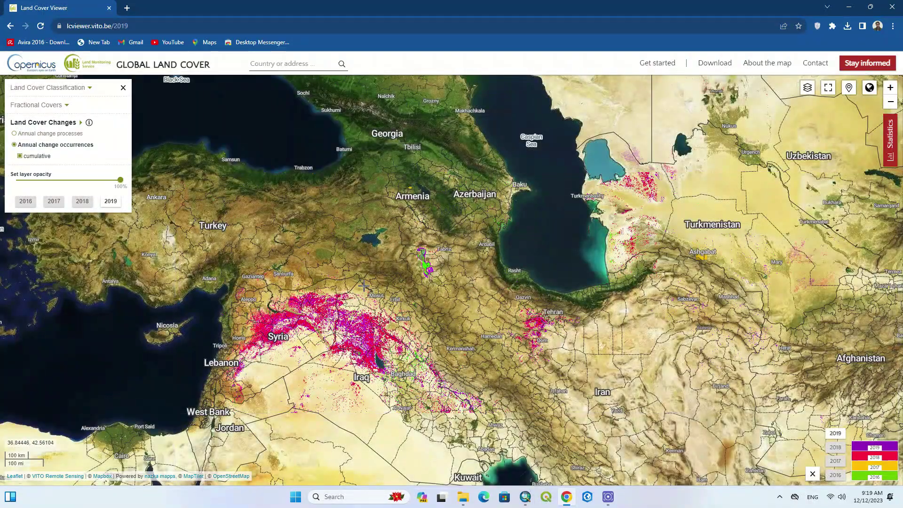
pyautogui.scroll(-2, 363, 286)
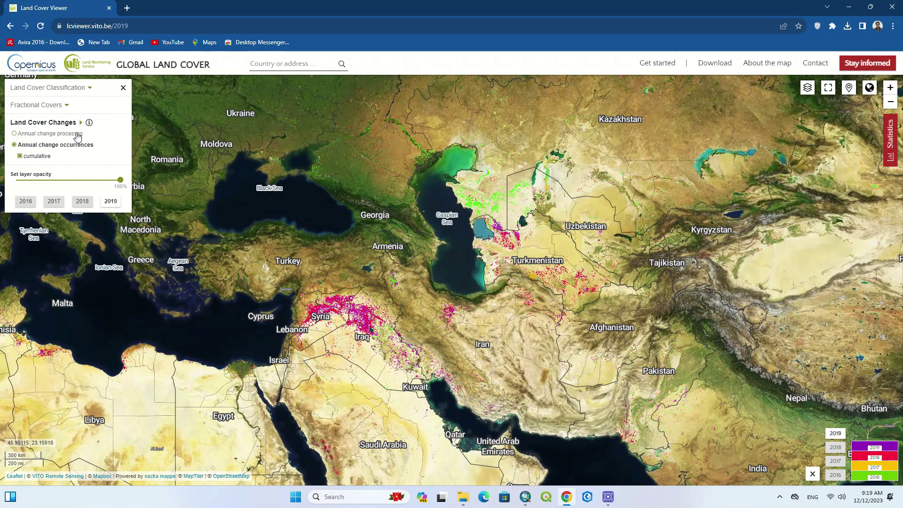
pyautogui.click(58, 124)
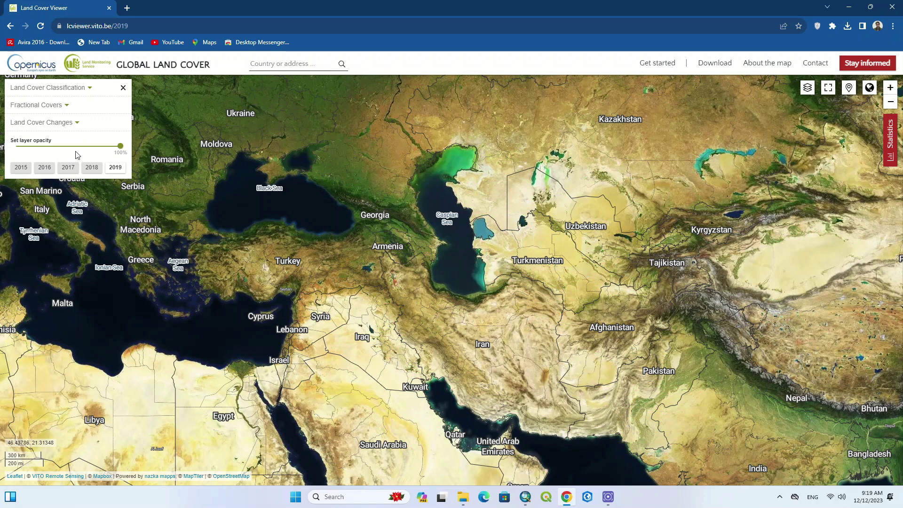
# Turn on the 2019 classification layer and open the all-countries statistics panel.
pyautogui.click(73, 89)
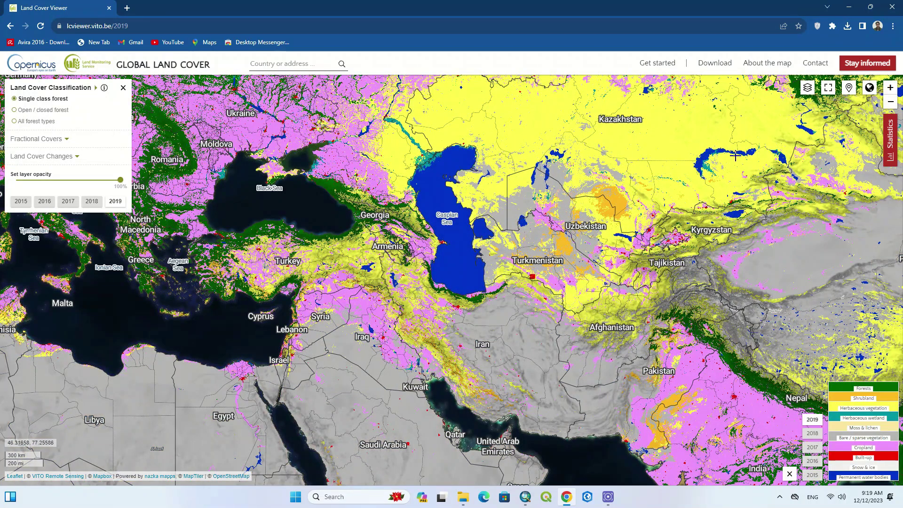
pyautogui.click(890, 139)
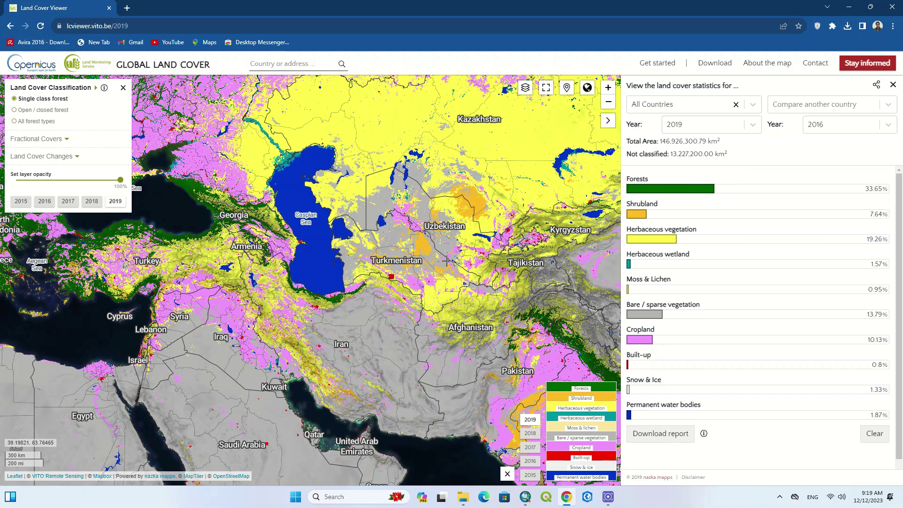
# Set the statistics year to 2018 and reposition the map around Tabriz and Lake Urmia.
pyautogui.click(752, 125)
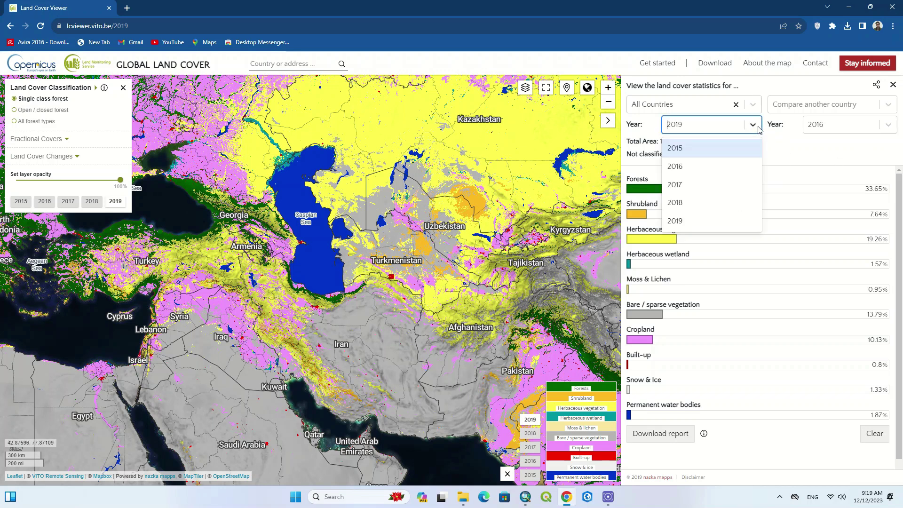
pyautogui.click(732, 167)
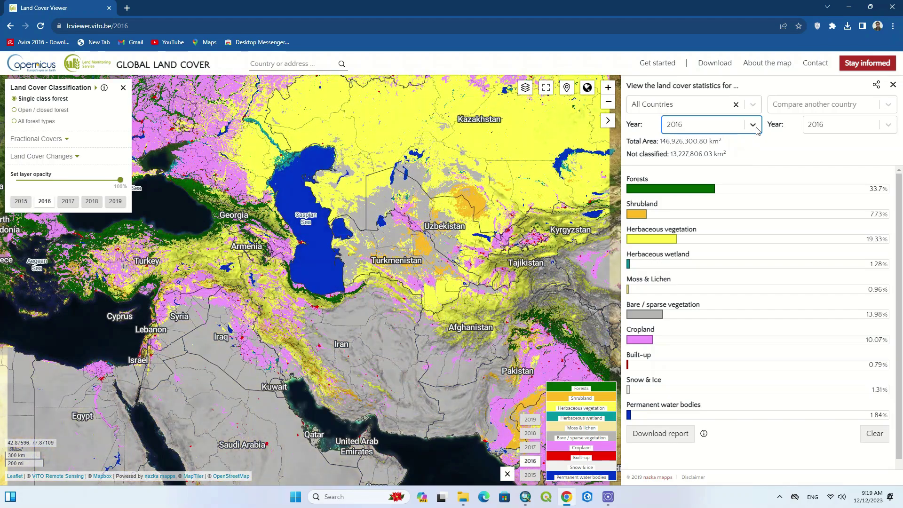
pyautogui.click(729, 203)
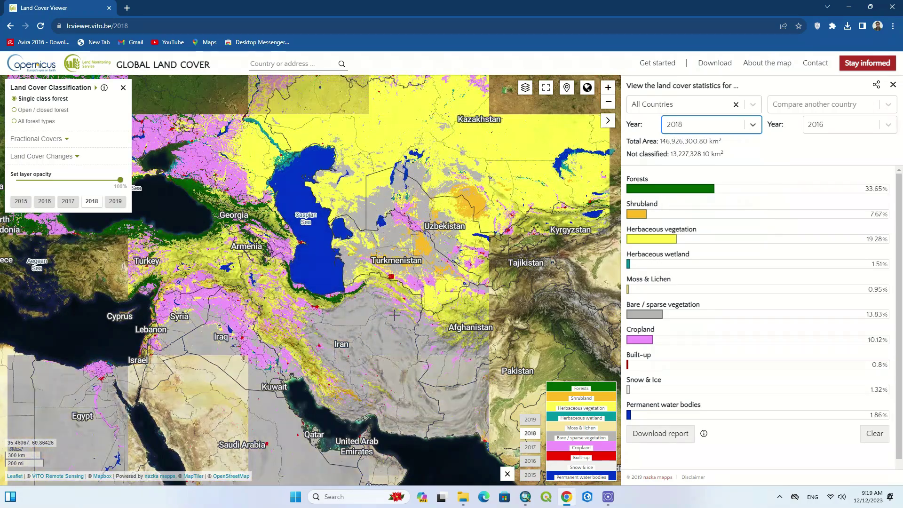
pyautogui.scroll(3, 254, 295)
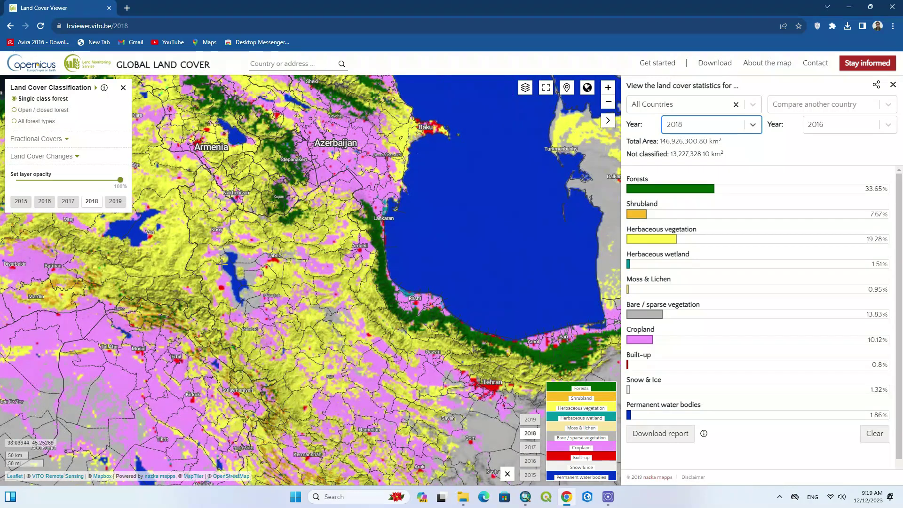
pyautogui.scroll(1, 208, 269)
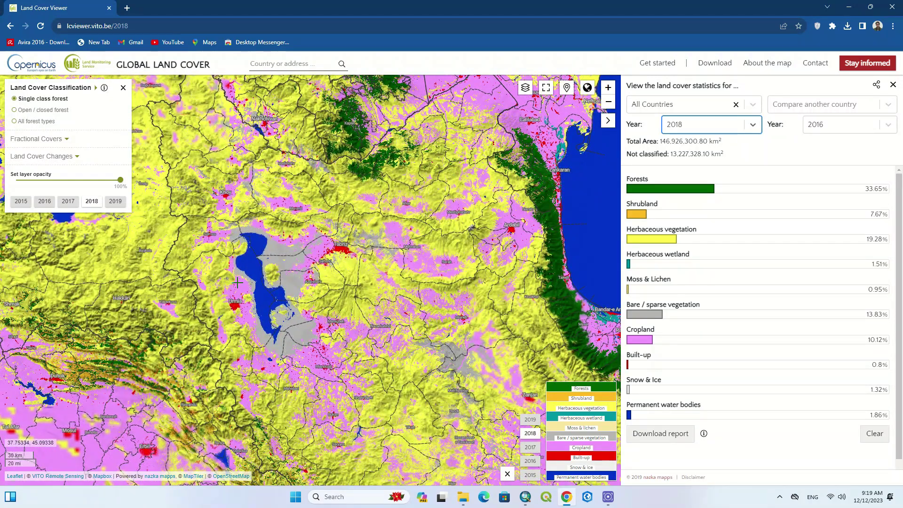
pyautogui.click(470, 223)
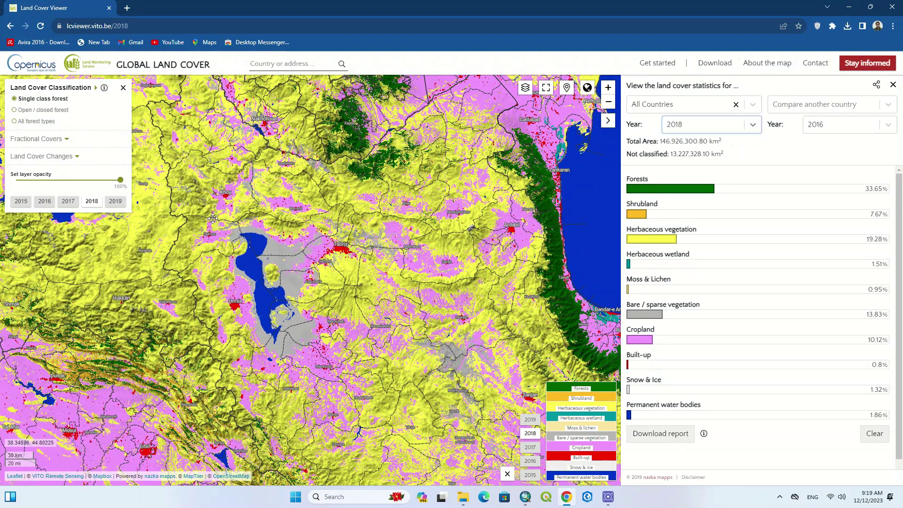
pyautogui.moveTo(395, 251); pyautogui.dragTo(399, 172)
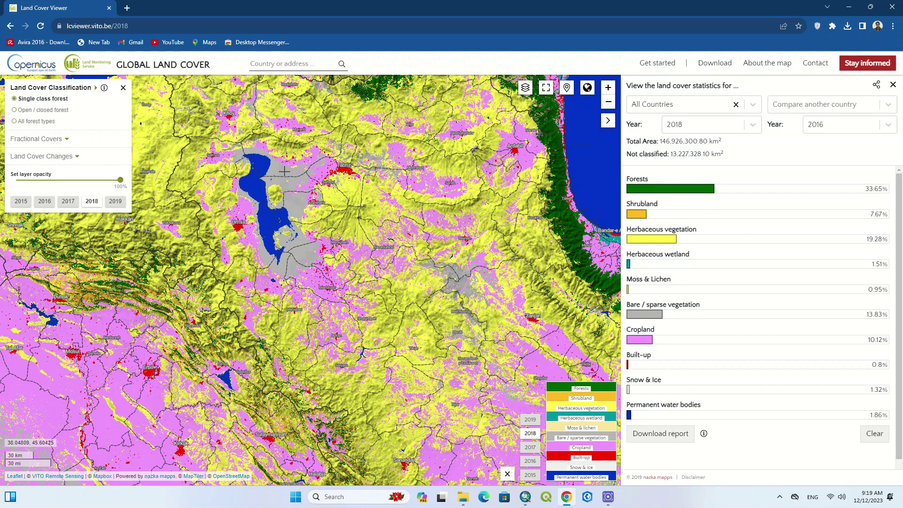
pyautogui.moveTo(284, 171)
pyautogui.moveTo(254, 186)
pyautogui.moveTo(188, 185)
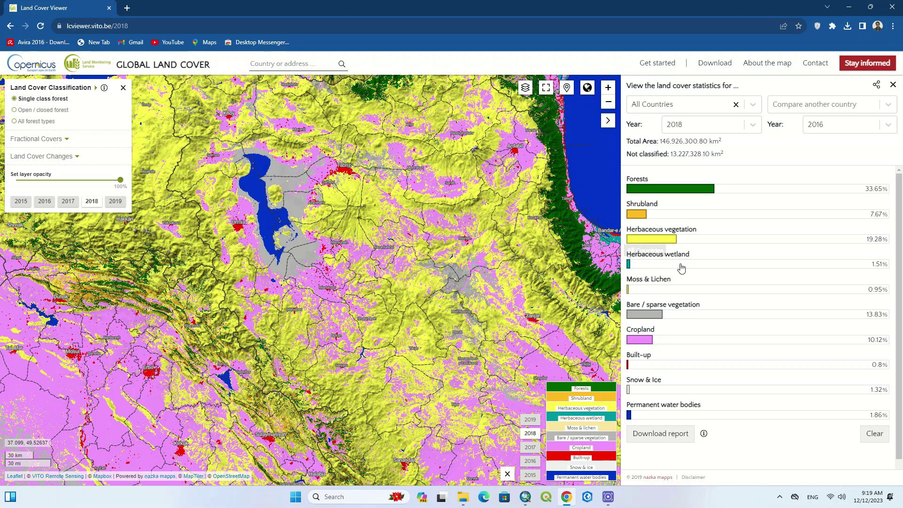
pyautogui.scroll(-1, 682, 268)
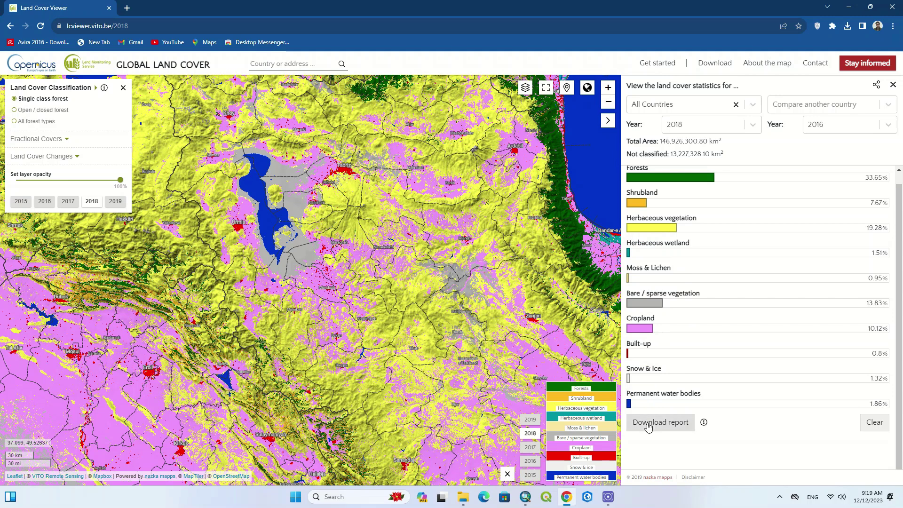
pyautogui.scroll(1, 710, 353)
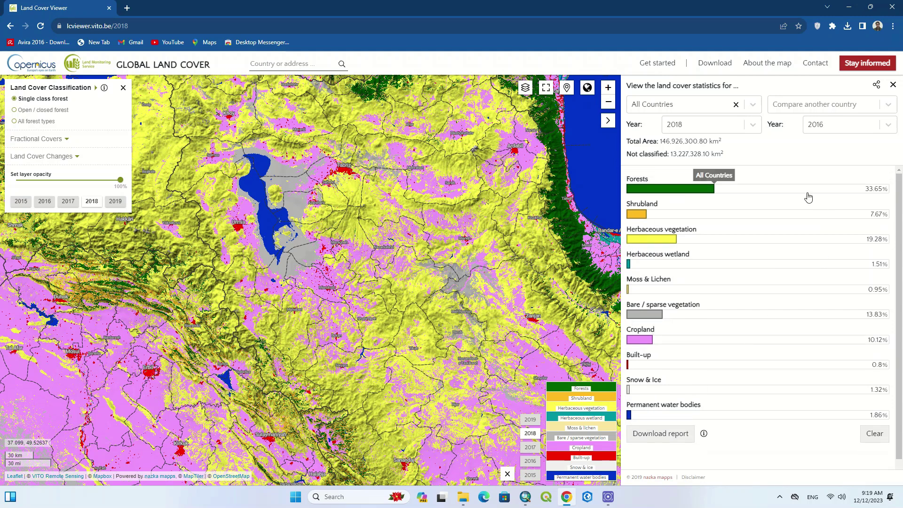
# Restrict statistics to Iran (Islamic Republic of) and browse the countries available for comparison.
pyautogui.click(719, 108)
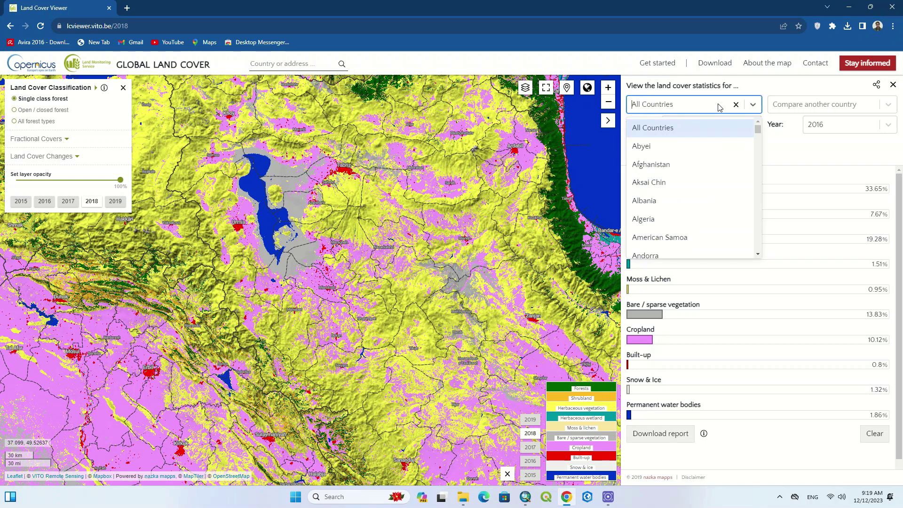
pyautogui.write('Iran')
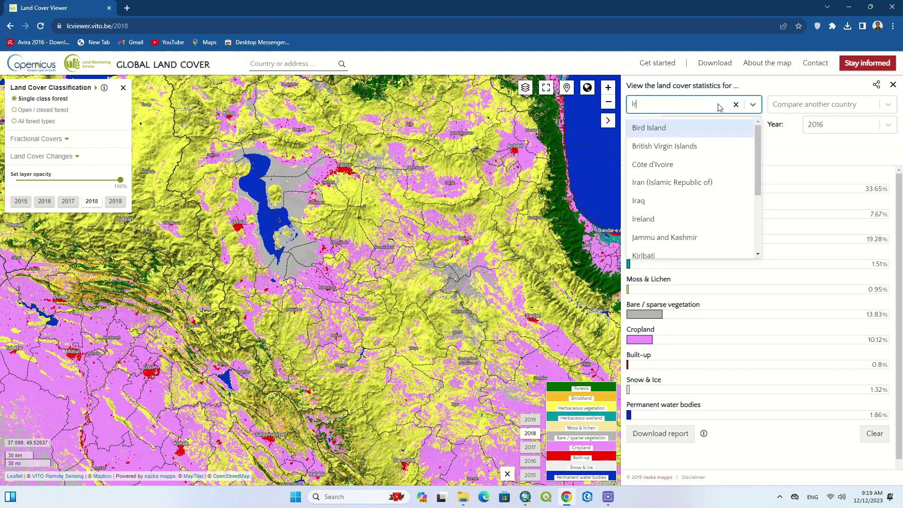
pyautogui.click(718, 126)
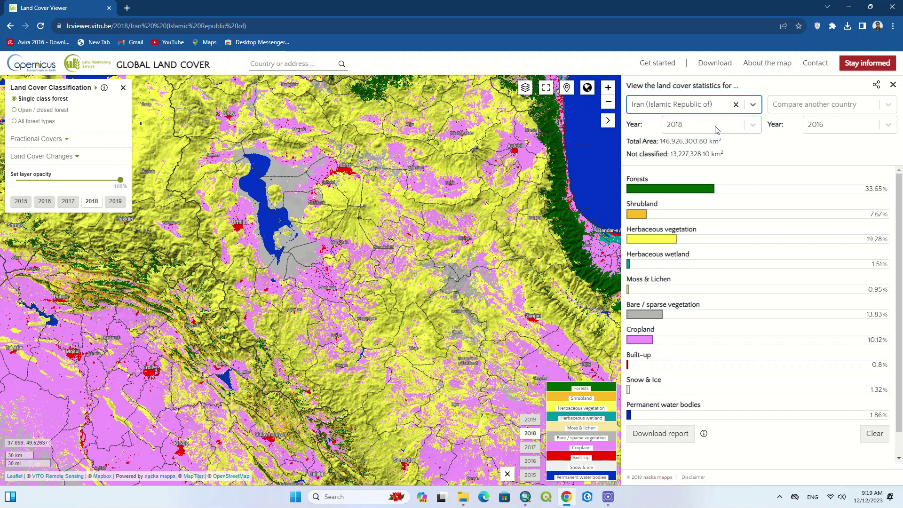
pyautogui.click(798, 105)
pyautogui.scroll(-3, 829, 162)
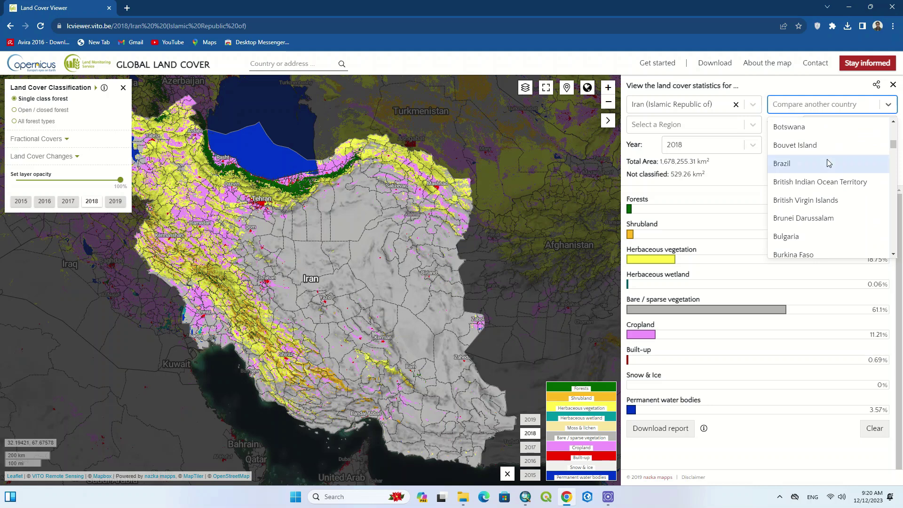
# Choose Brazil as the comparison country and scroll down the statistics panel.
pyautogui.click(828, 162)
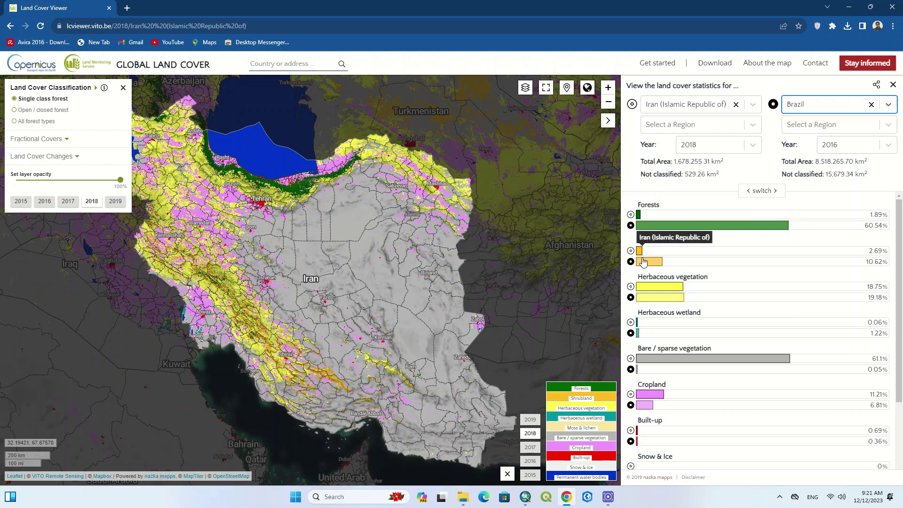
pyautogui.scroll(-1, 720, 263)
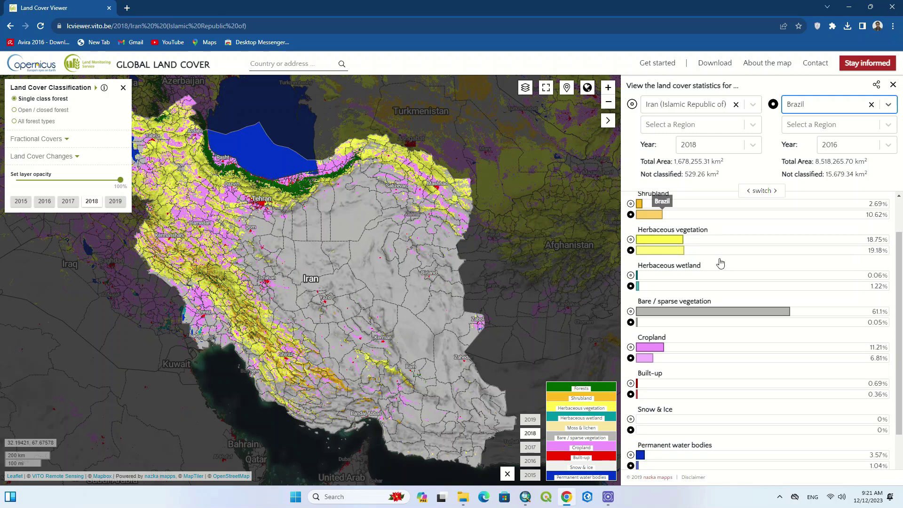
pyautogui.scroll(-1, 746, 263)
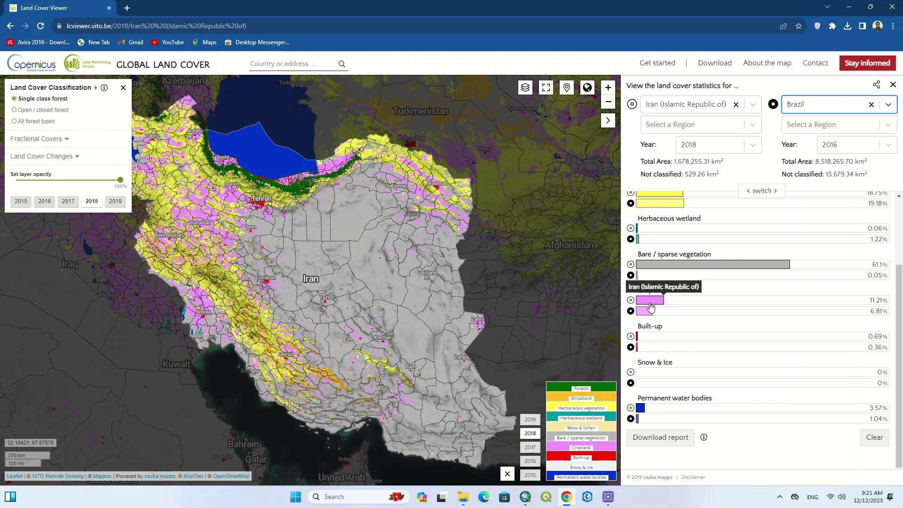
pyautogui.scroll(-1, 719, 329)
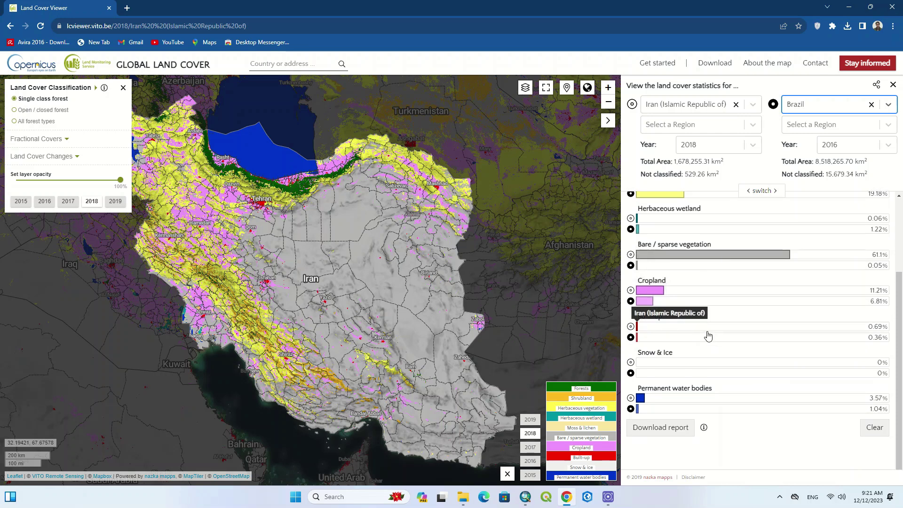
# Open the downloaded Iran 2018 vs Brazil 2016 comparison report PDF and scroll through it.
pyautogui.click(670, 428)
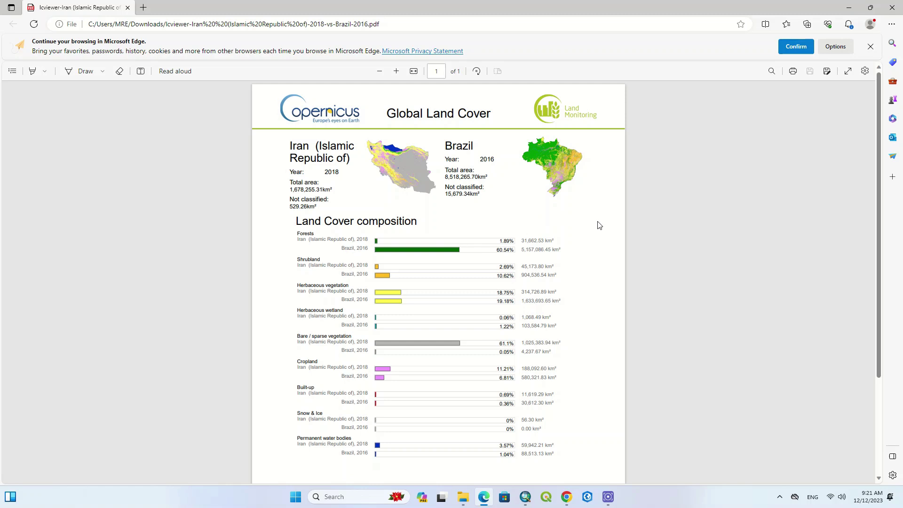
pyautogui.scroll(-3, 600, 225)
pyautogui.scroll(3, 600, 225)
# Close the PDF report and set both Brazil's and Iran's years to 2019.
pyautogui.click(871, 46)
pyautogui.click(893, 8)
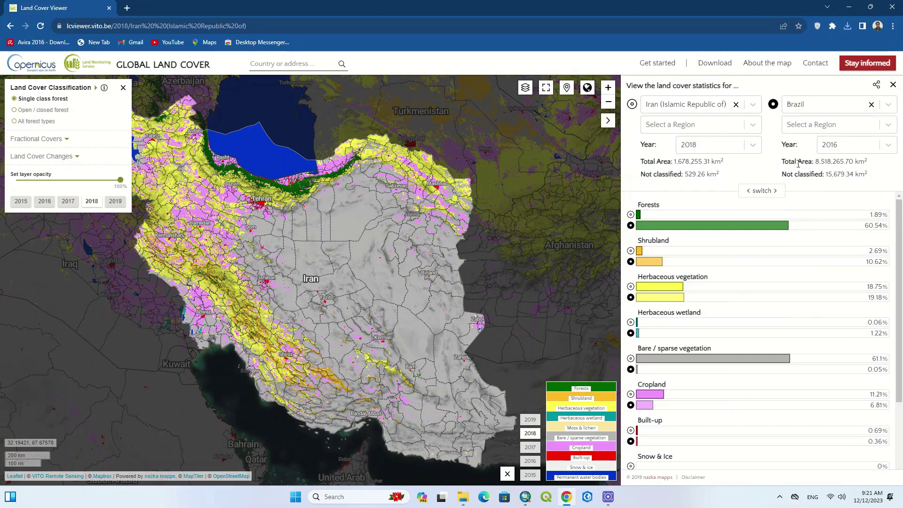
pyautogui.click(838, 145)
pyautogui.click(842, 222)
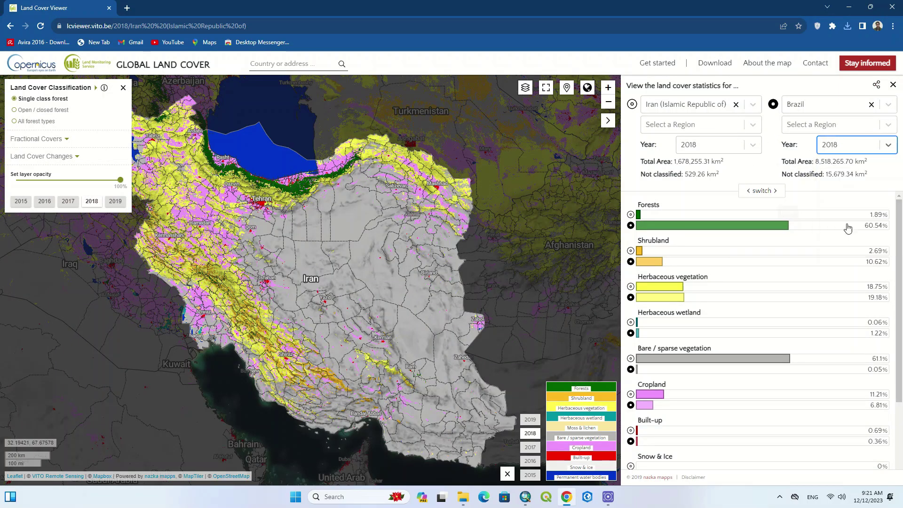
pyautogui.click(855, 144)
pyautogui.click(837, 241)
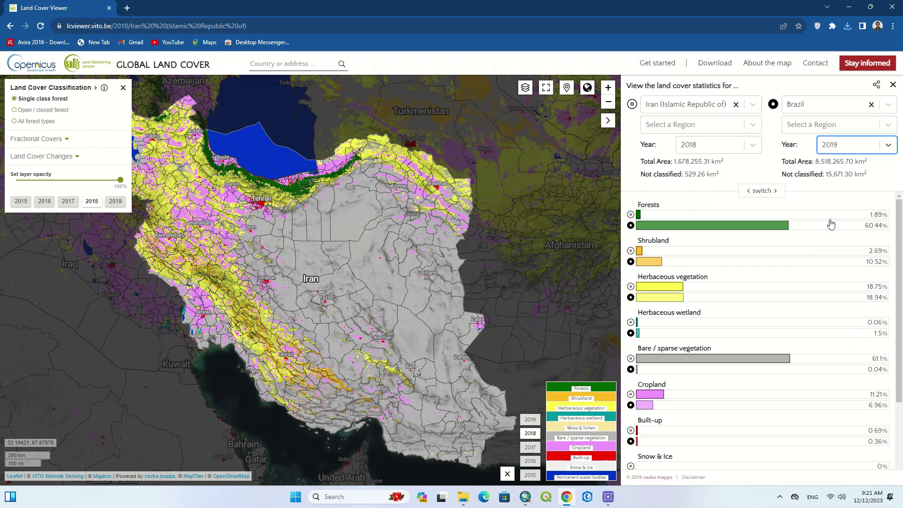
pyautogui.click(722, 144)
pyautogui.click(709, 239)
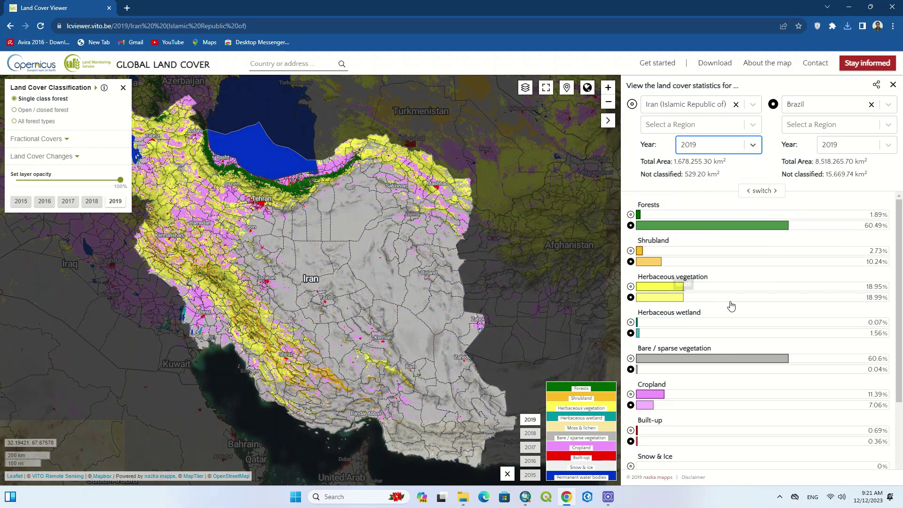
# Swap the countries so Brazil is first and Iran second (forests 60.49% vs 1.89%).
pyautogui.scroll(-2, 729, 305)
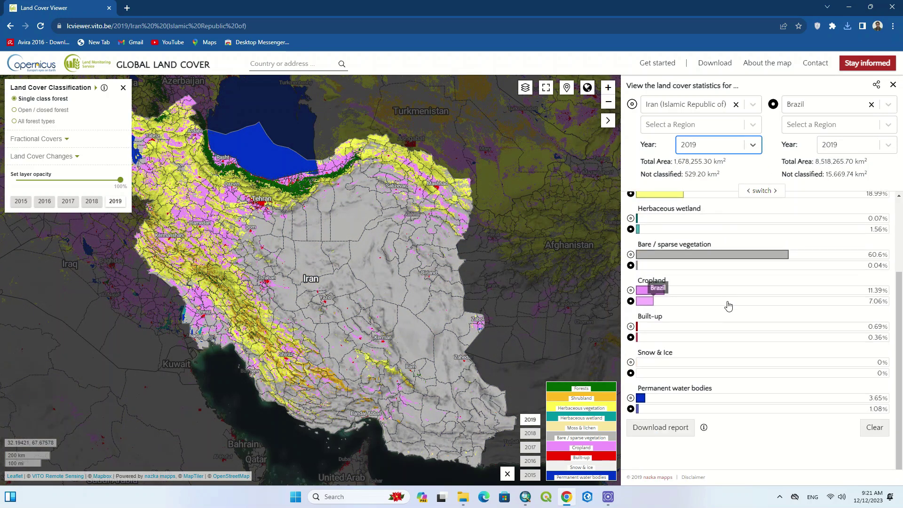
pyautogui.scroll(2, 730, 304)
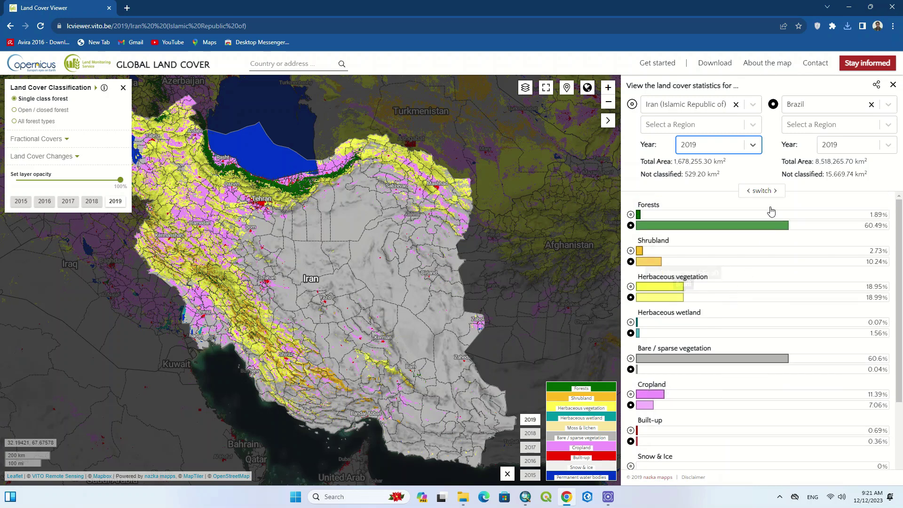
pyautogui.click(761, 191)
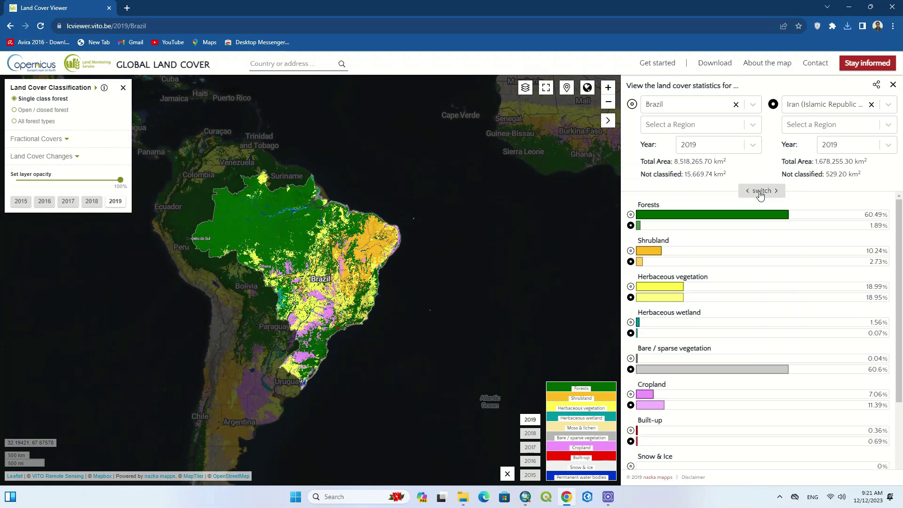
pyautogui.click(761, 192)
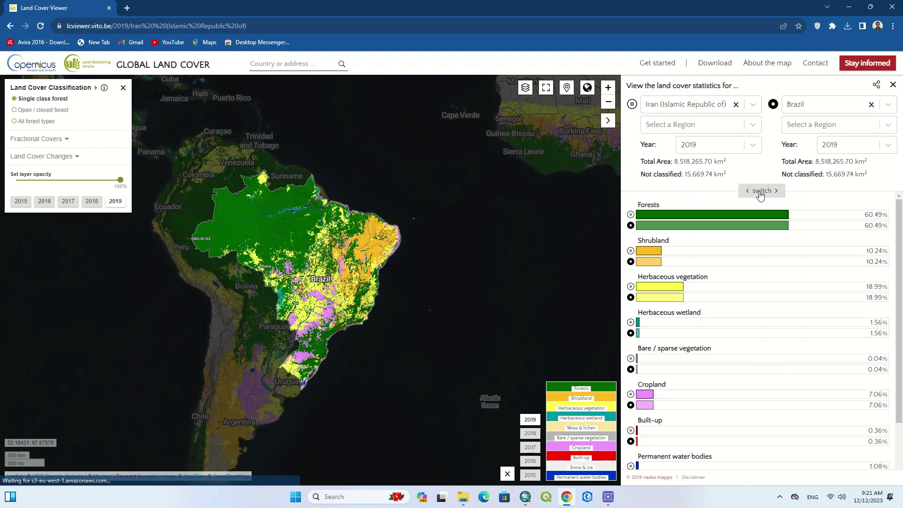
pyautogui.click(761, 191)
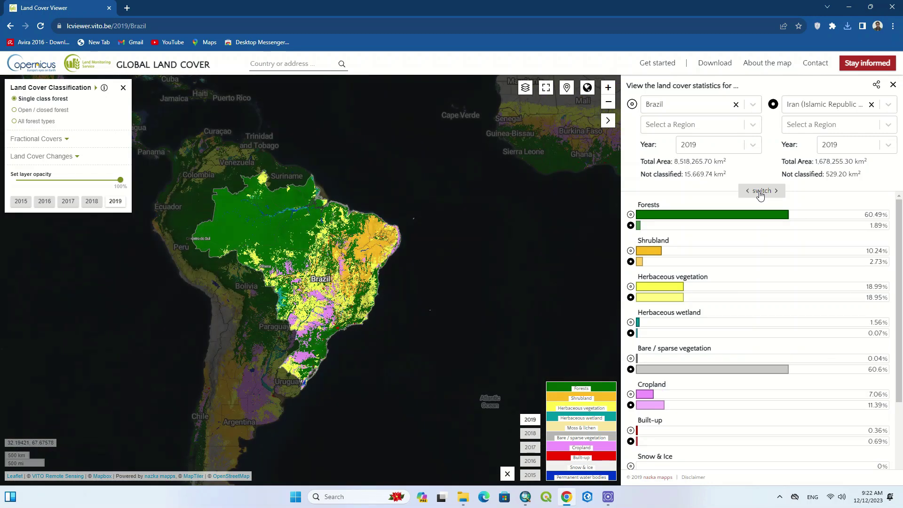
pyautogui.scroll(-2, 751, 280)
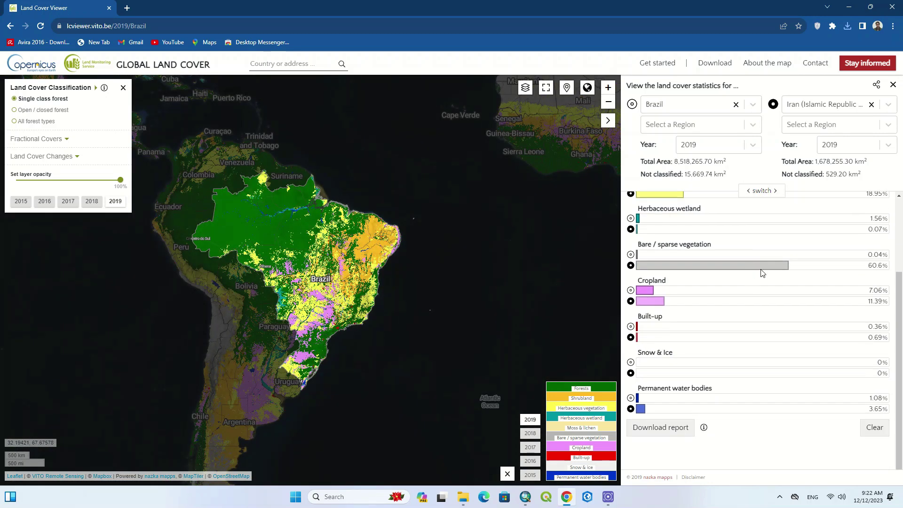
# Narrow Brazil's statistics to the Alagoas region, then clear it back to all of Brazil.
pyautogui.click(734, 125)
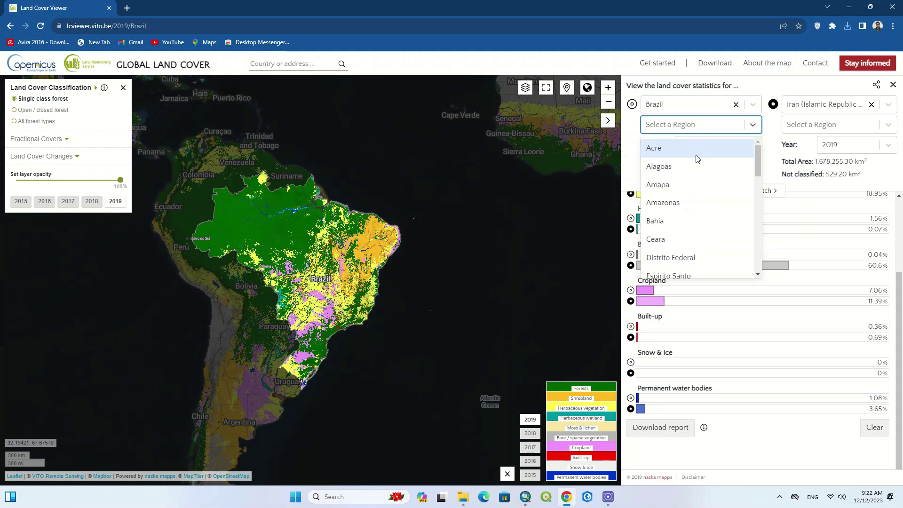
pyautogui.click(710, 162)
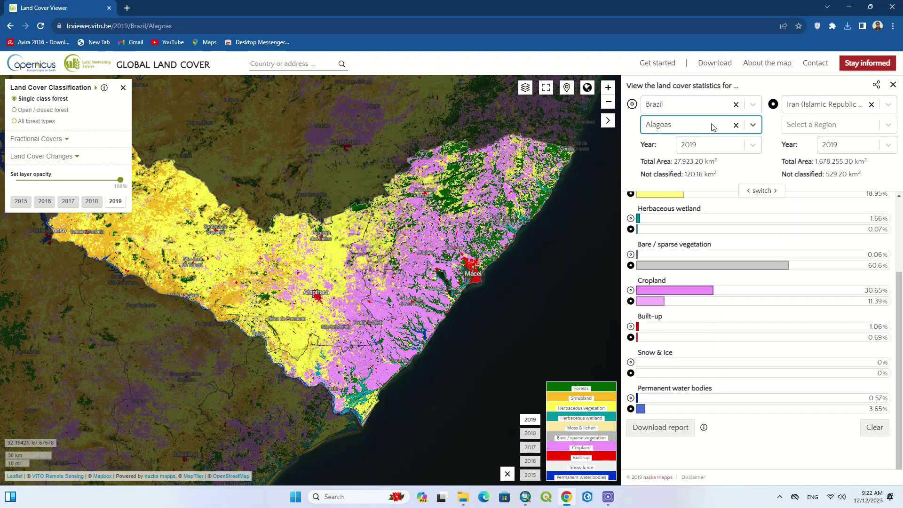
pyautogui.click(713, 126)
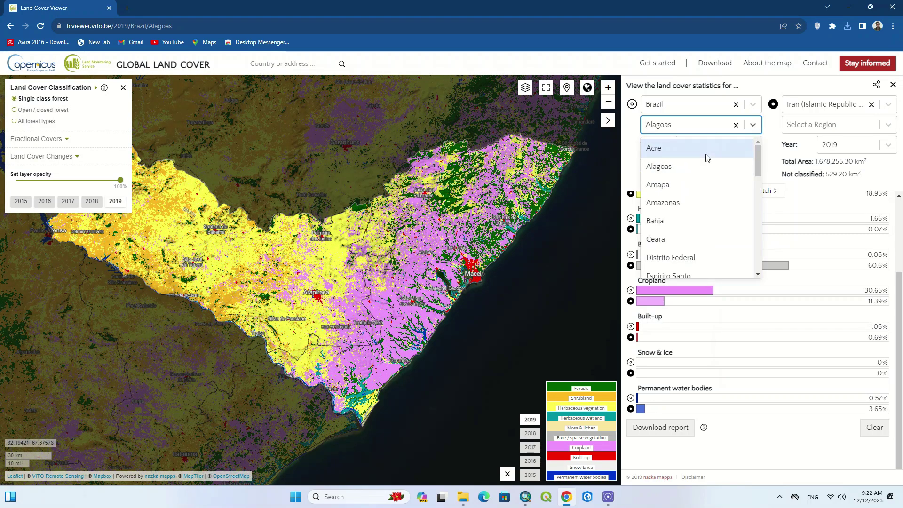
pyautogui.click(737, 125)
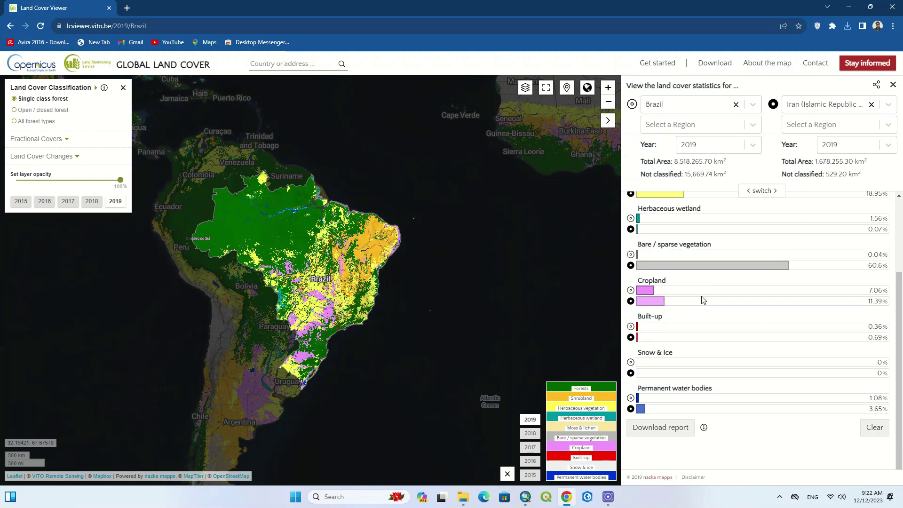
# Download the Brazil 2019 vs Iran 2019 comparison report as a PDF.
pyautogui.scroll(3, 703, 300)
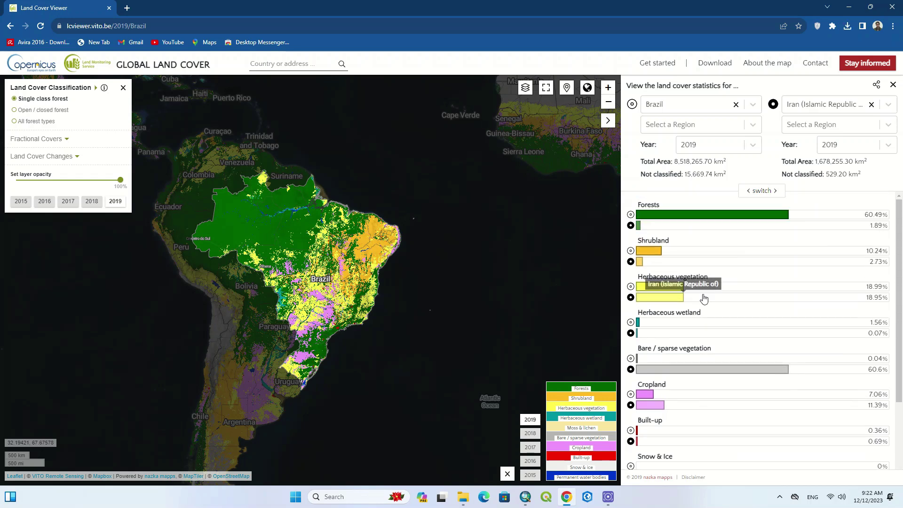
pyautogui.scroll(-3, 704, 298)
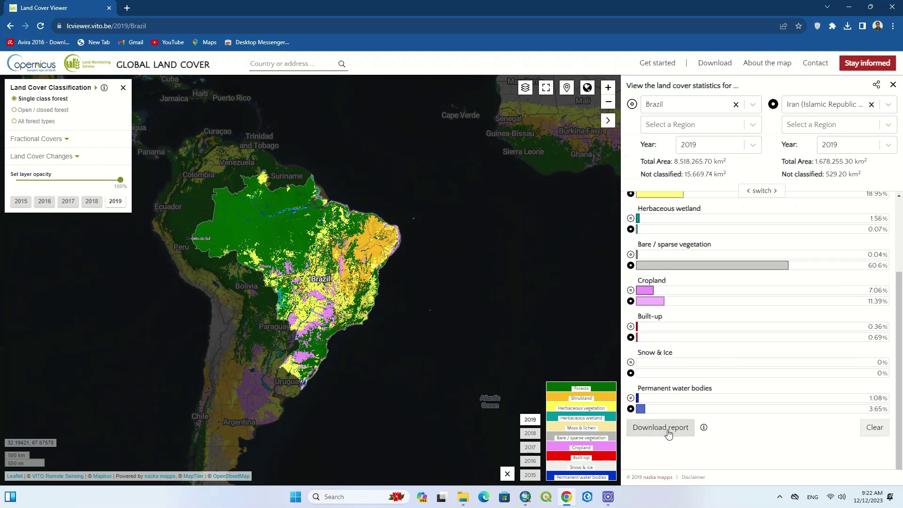
pyautogui.click(677, 430)
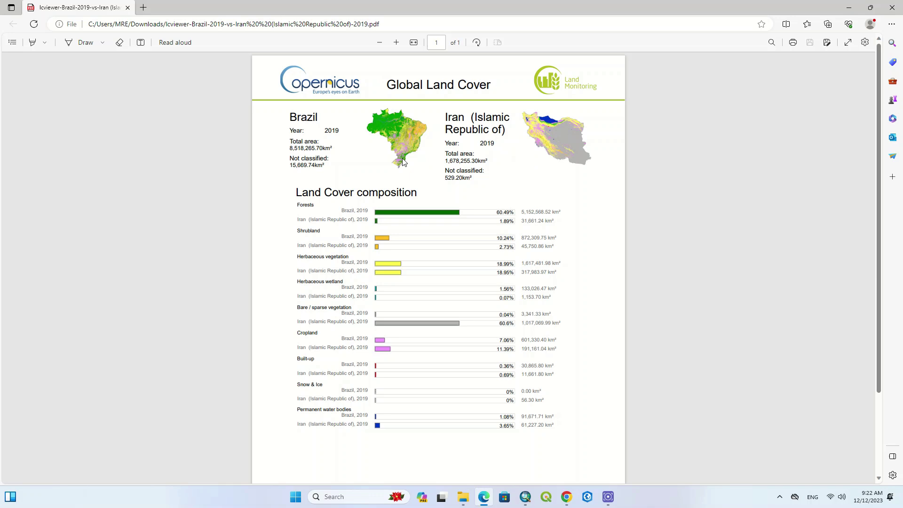
# Scroll through the Brazil vs Iran 2019 report PDF, then close it.
pyautogui.scroll(-3, 383, 293)
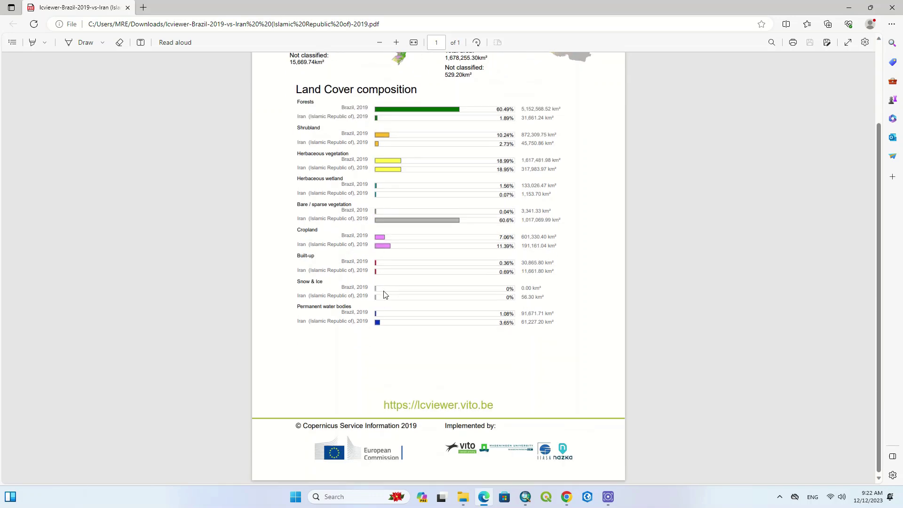
pyautogui.scroll(3, 414, 294)
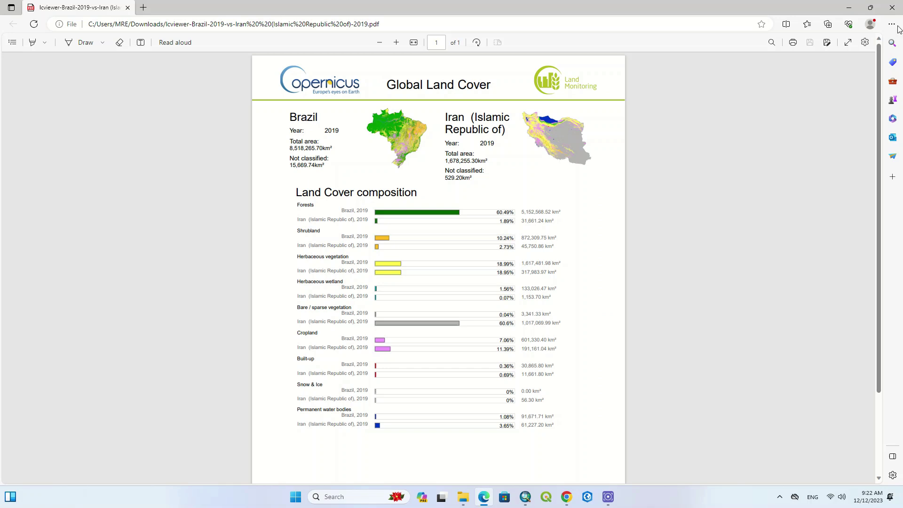
pyautogui.click(892, 7)
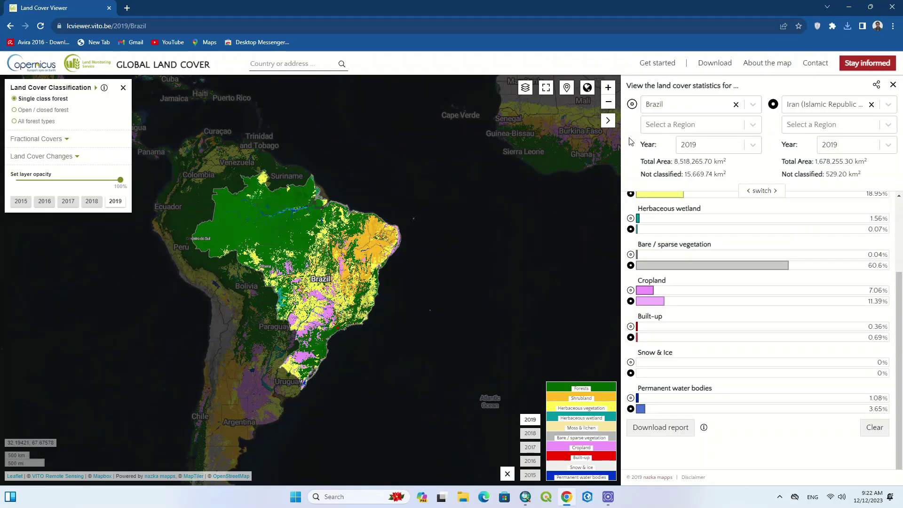
# Download the W100N40 Discrete classification tiles for 2019 and 2015 and confirm the downloads finished.
pyautogui.click(893, 86)
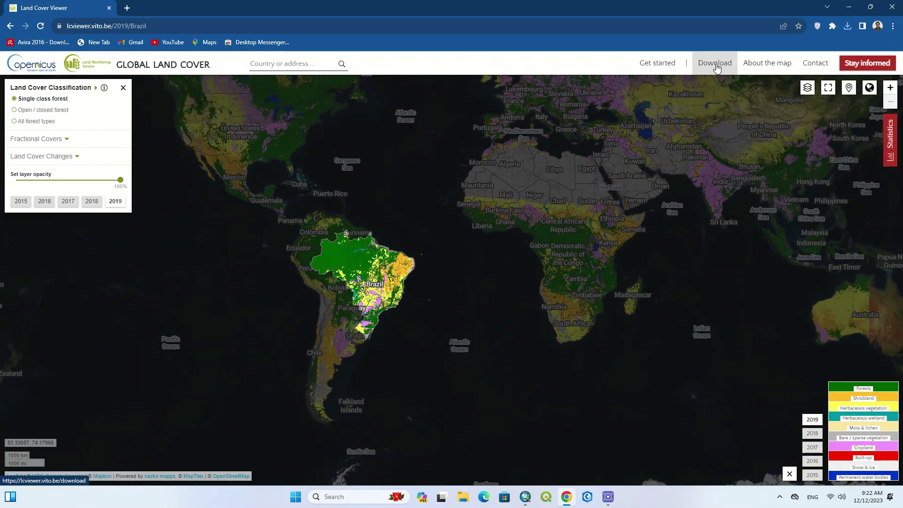
pyautogui.click(715, 64)
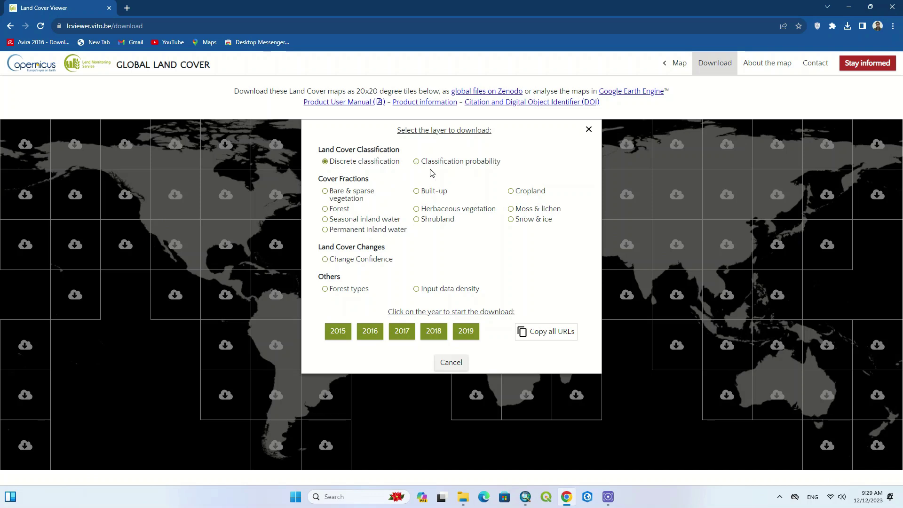
pyautogui.click(470, 332)
pyautogui.click(338, 333)
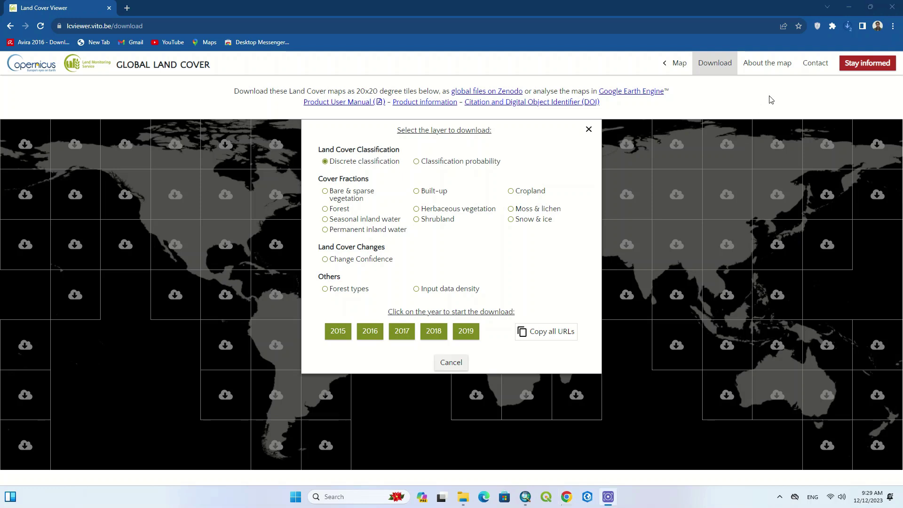
pyautogui.click(849, 26)
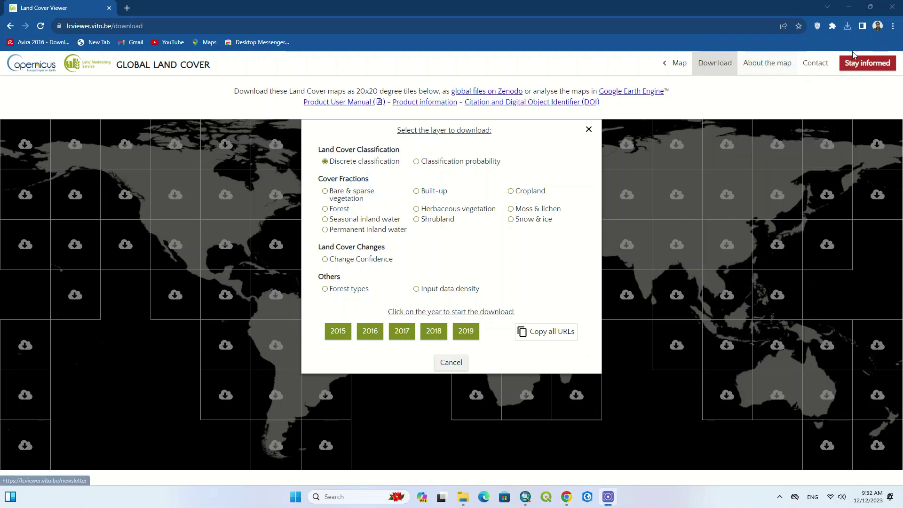
pyautogui.click(848, 26)
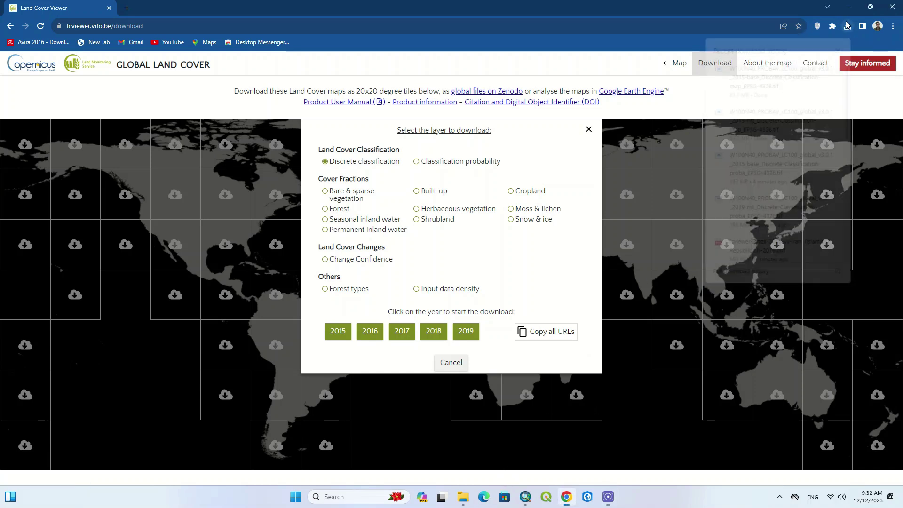
# Drag both W100N40 2019 and 2015 TIF tiles from Downloads into ArcMap's Table Of Contents.
pyautogui.click(525, 497)
pyautogui.moveTo(463, 497)
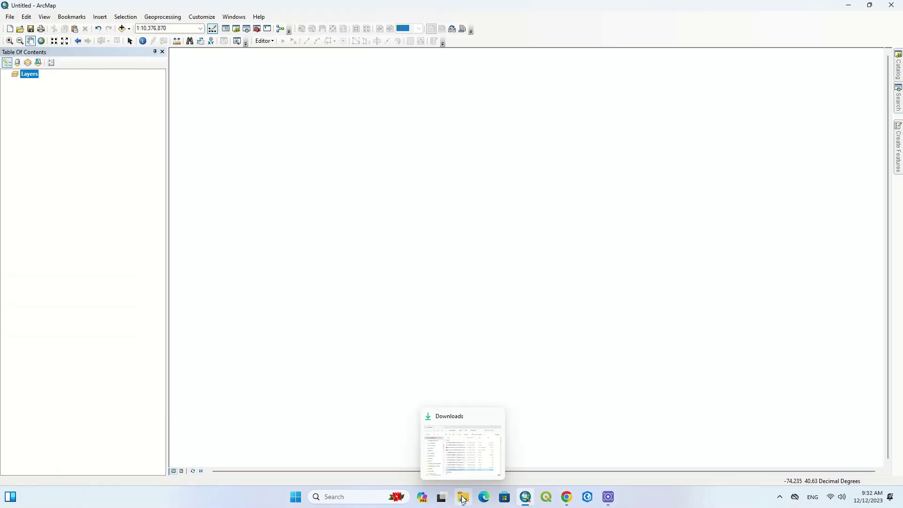
pyautogui.click(467, 454)
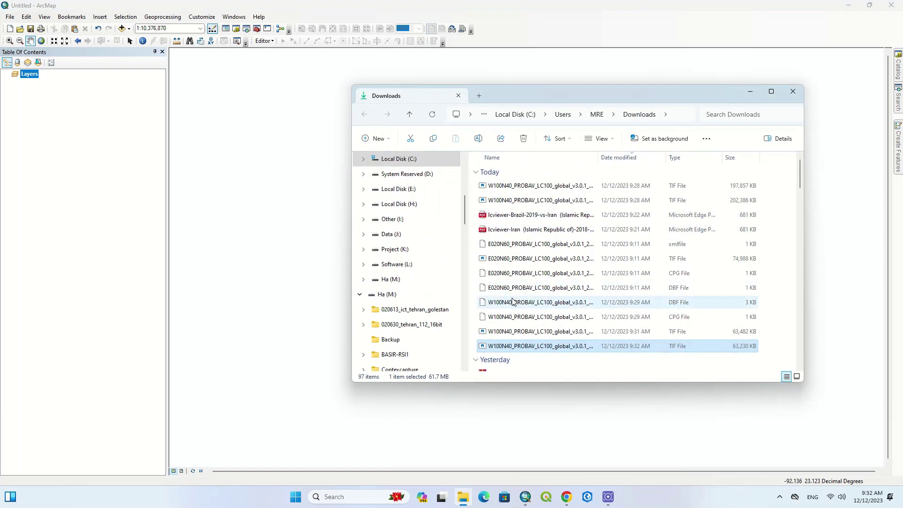
pyautogui.scroll(-1, 513, 301)
pyautogui.keyDown('ctrl'); pyautogui.click(480, 293); pyautogui.keyUp('ctrl')
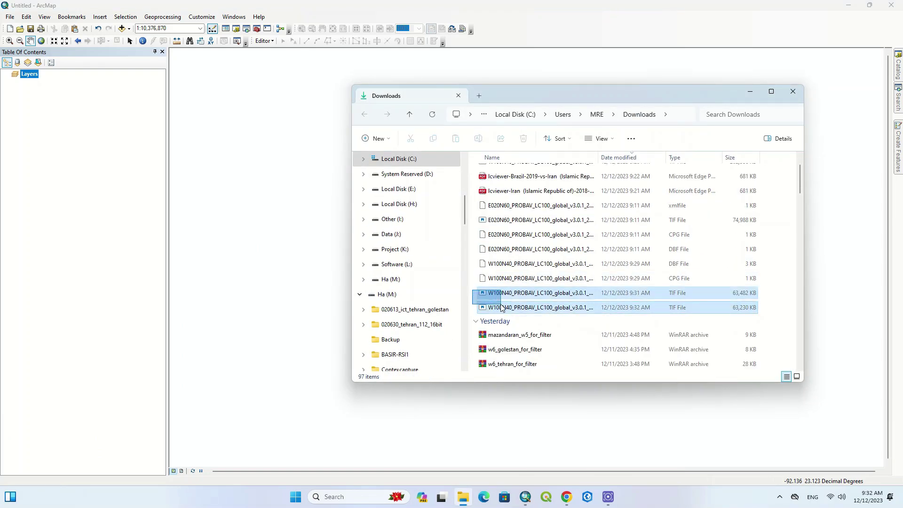
pyautogui.moveTo(480, 293); pyautogui.dragTo(113, 154)
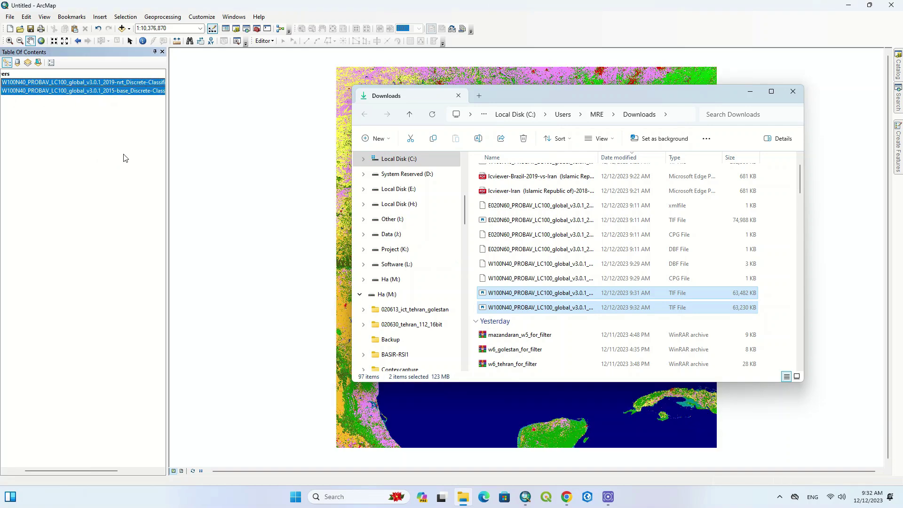